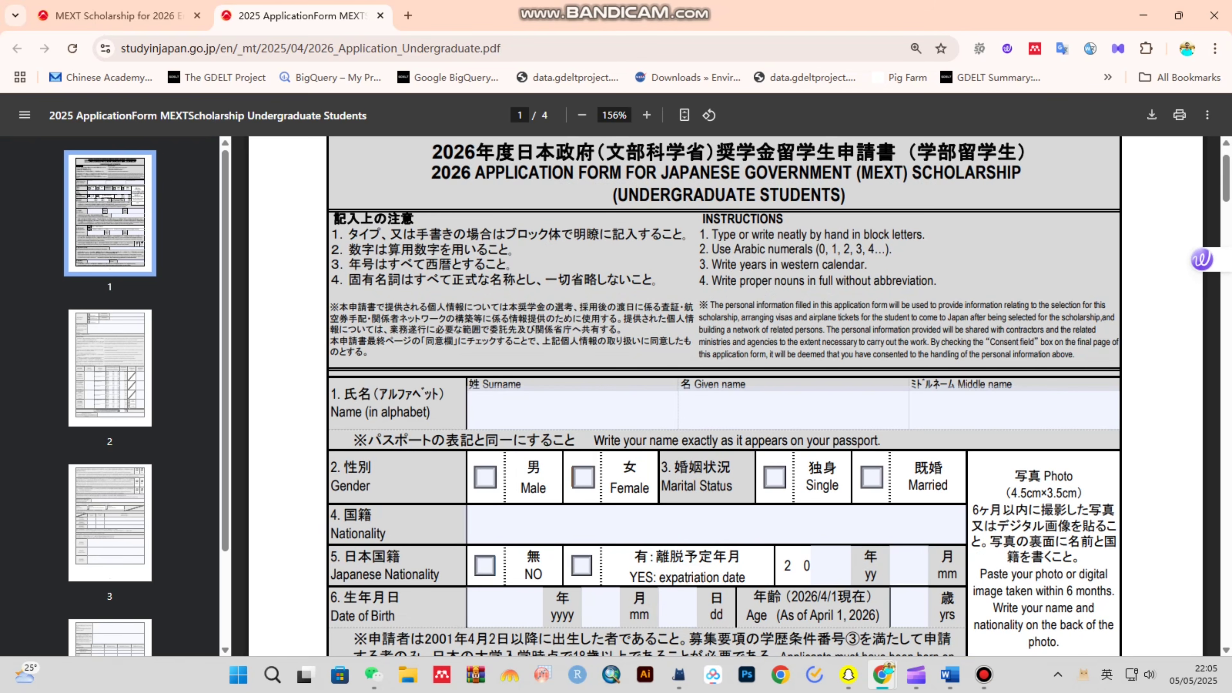
# - Enter abc as the surname and def as the given name
pyautogui.click(571, 408)
pyautogui.write('abc')
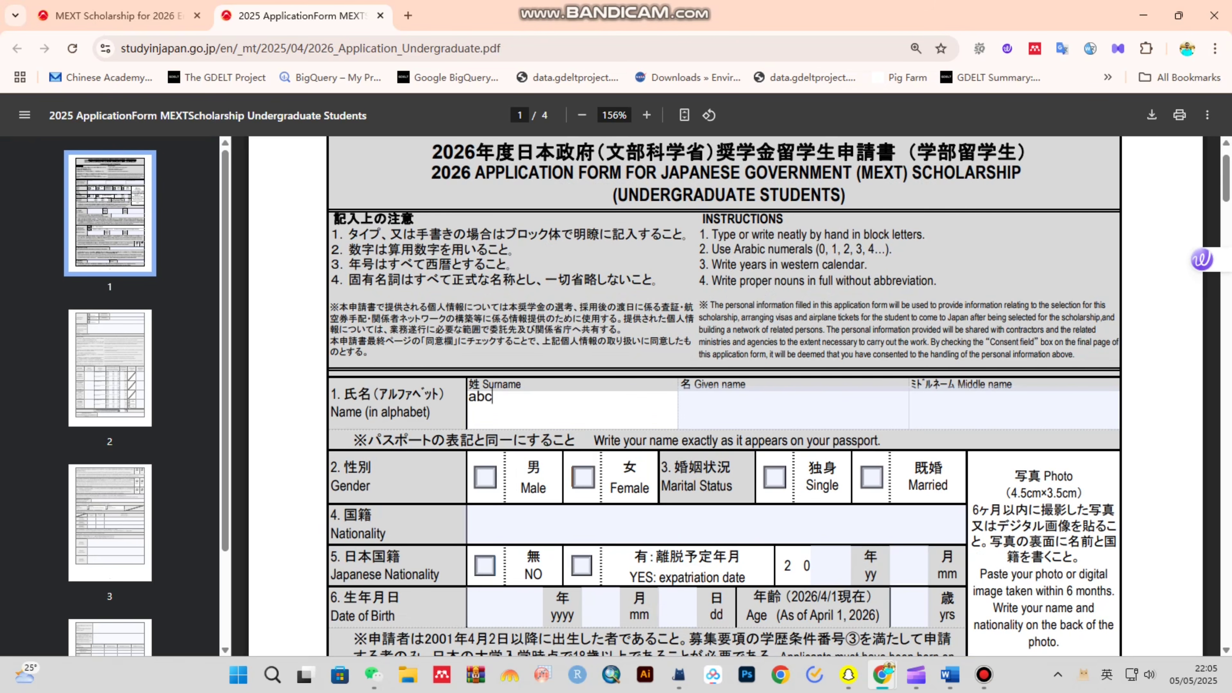
pyautogui.moveTo(718, 235); pyautogui.dragTo(925, 236)
pyautogui.click(926, 236)
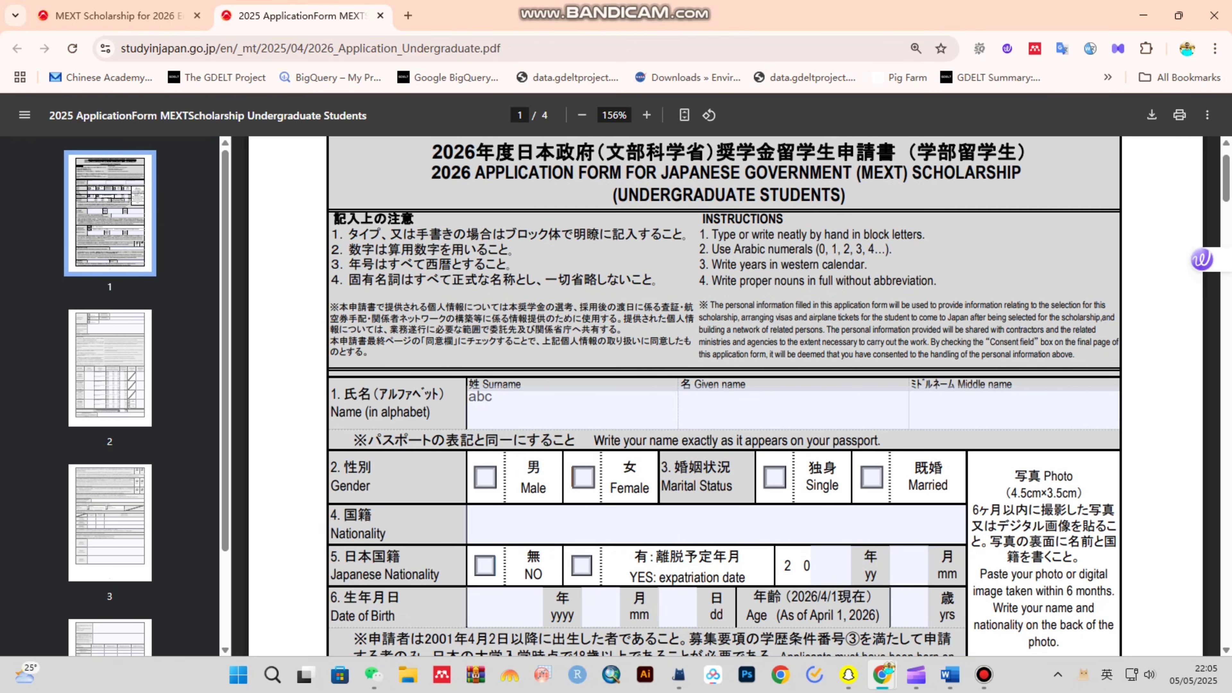
pyautogui.moveTo(712, 236); pyautogui.dragTo(936, 281)
pyautogui.click(937, 282)
pyautogui.click(553, 408)
pyautogui.click(757, 408)
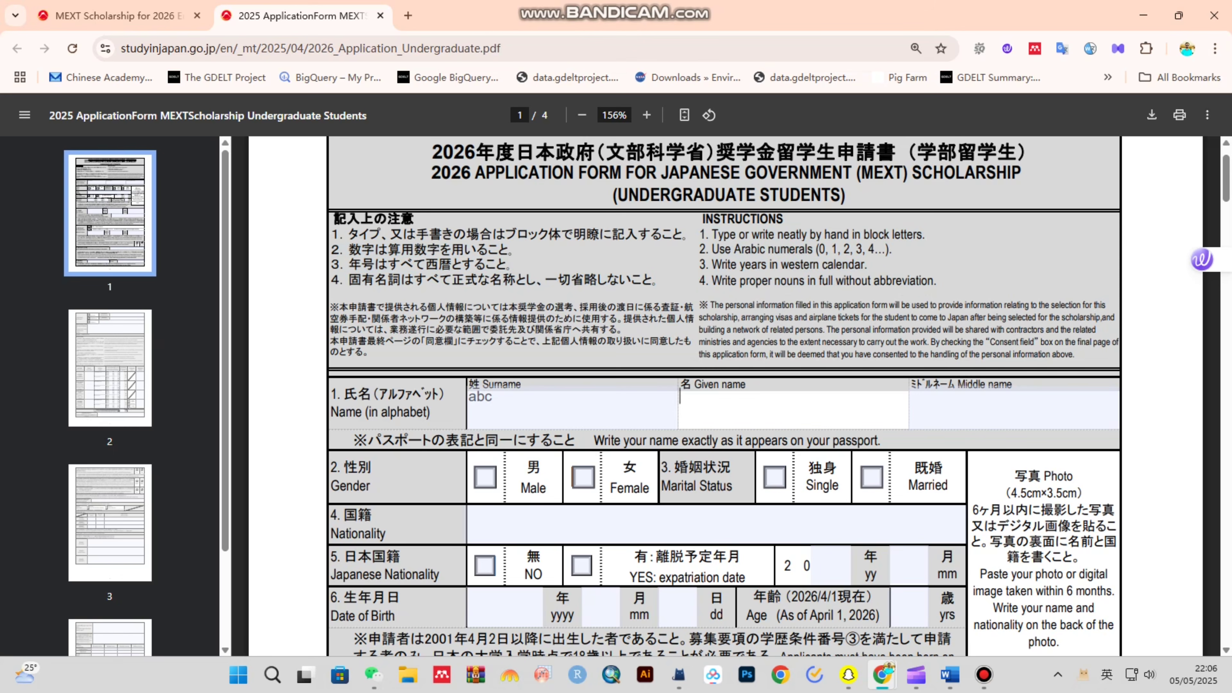
pyautogui.click(994, 408)
pyautogui.click(786, 408)
pyautogui.write('def')
# - Tick Male for gender and Married for marital status
pyautogui.scroll(-1, 726, 403)
pyautogui.click(485, 400)
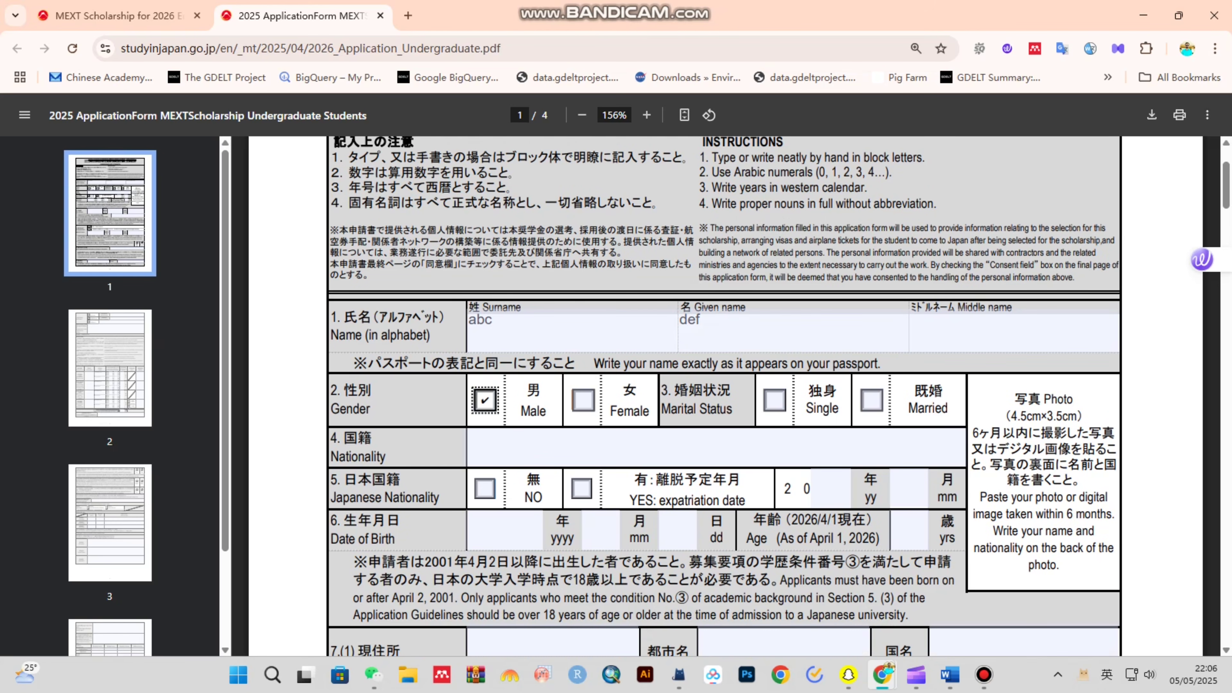
pyautogui.click(583, 401)
pyautogui.click(485, 400)
pyautogui.click(872, 400)
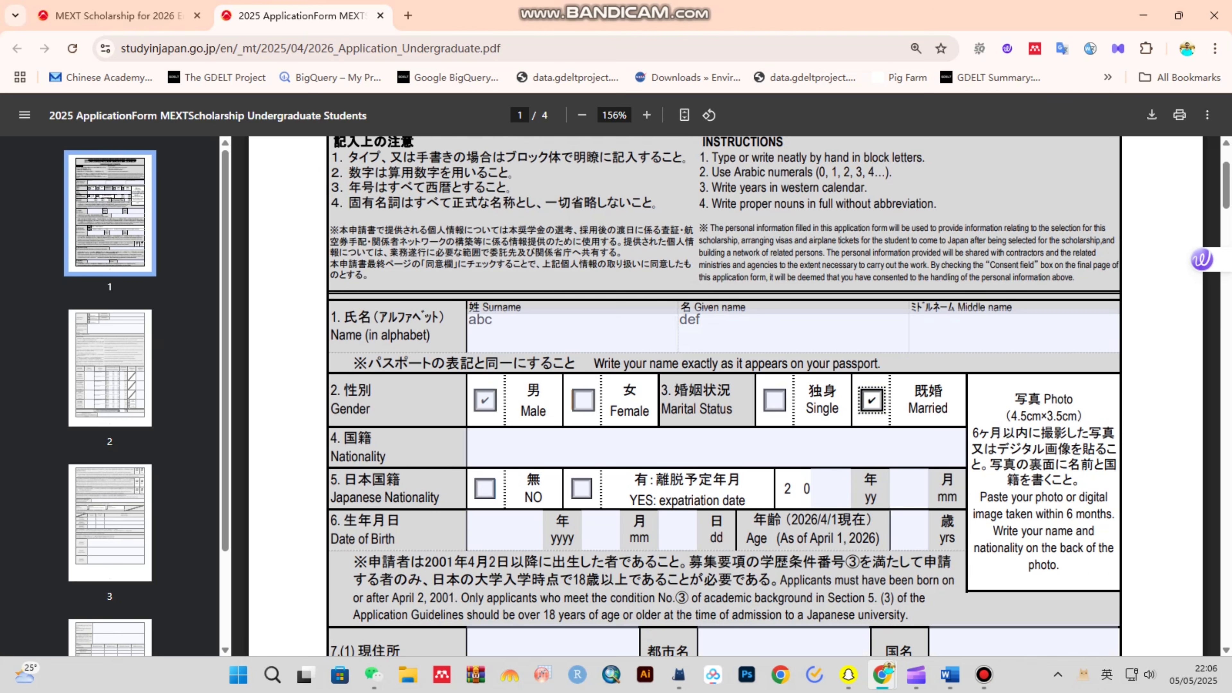
pyautogui.click(775, 400)
pyautogui.click(872, 401)
pyautogui.scroll(-2, 898, 398)
pyautogui.click(1043, 330)
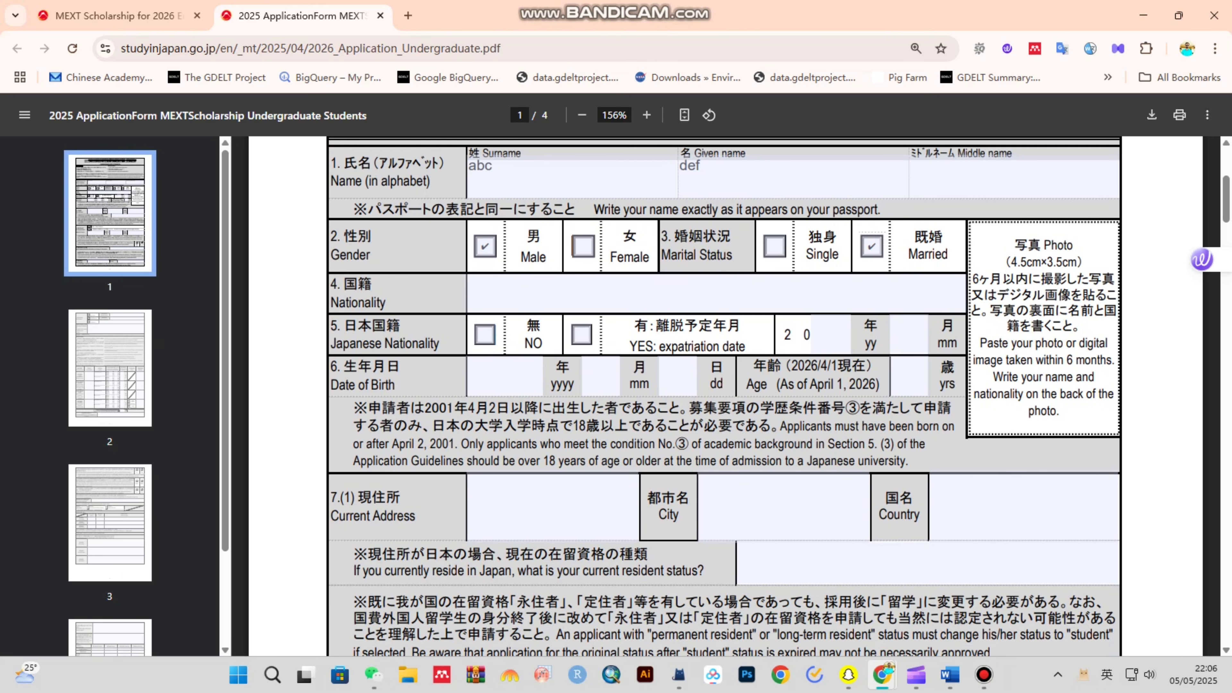
# - Enter Pakistani as the nationality and answer NO for Japanese nationality
pyautogui.click(698, 294)
pyautogui.write('P')
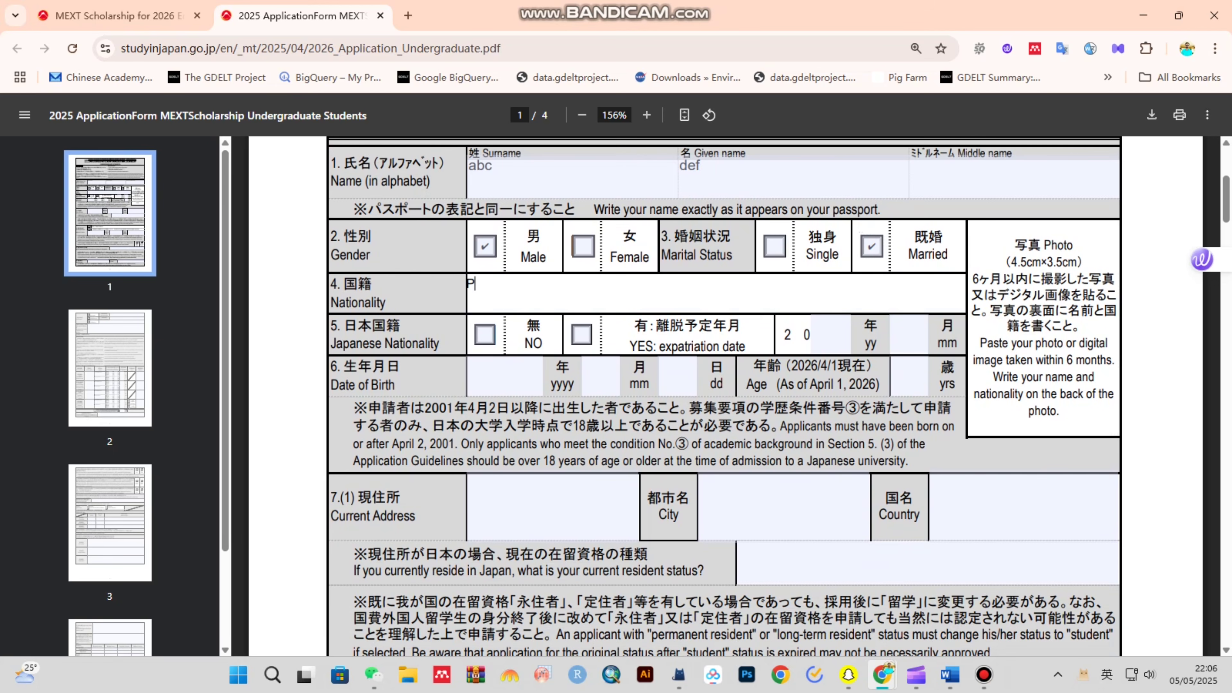
pyautogui.write('akistani')
pyautogui.click(485, 335)
pyautogui.click(582, 335)
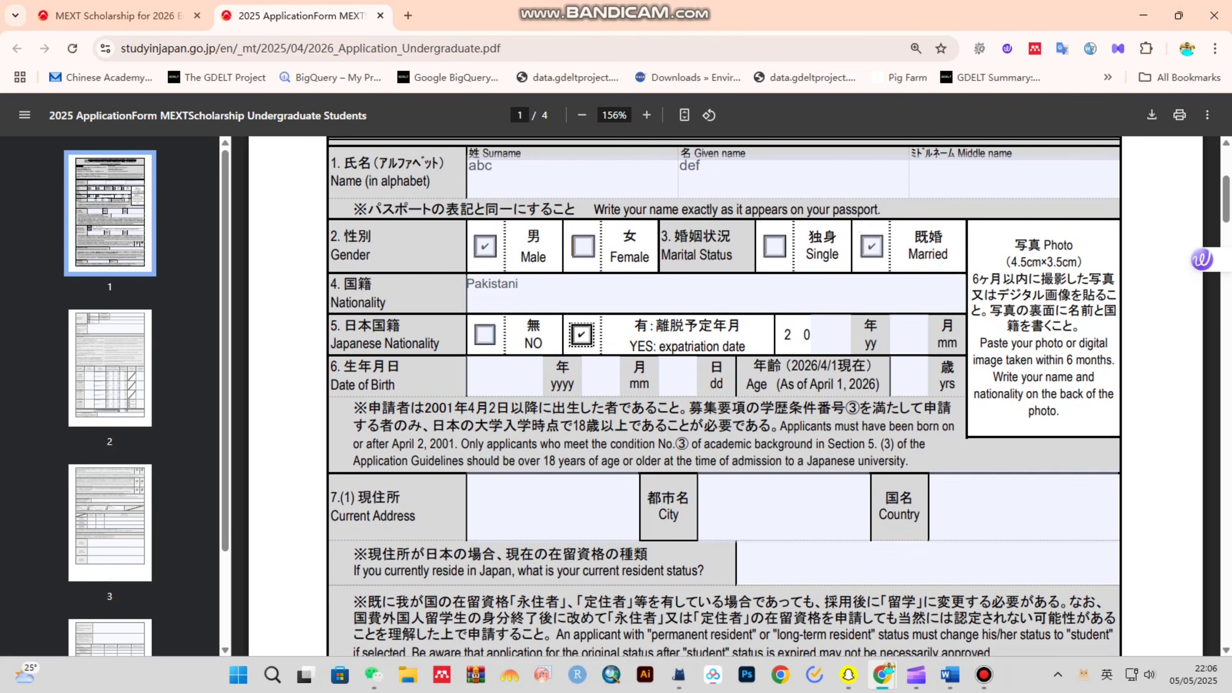
pyautogui.click(484, 335)
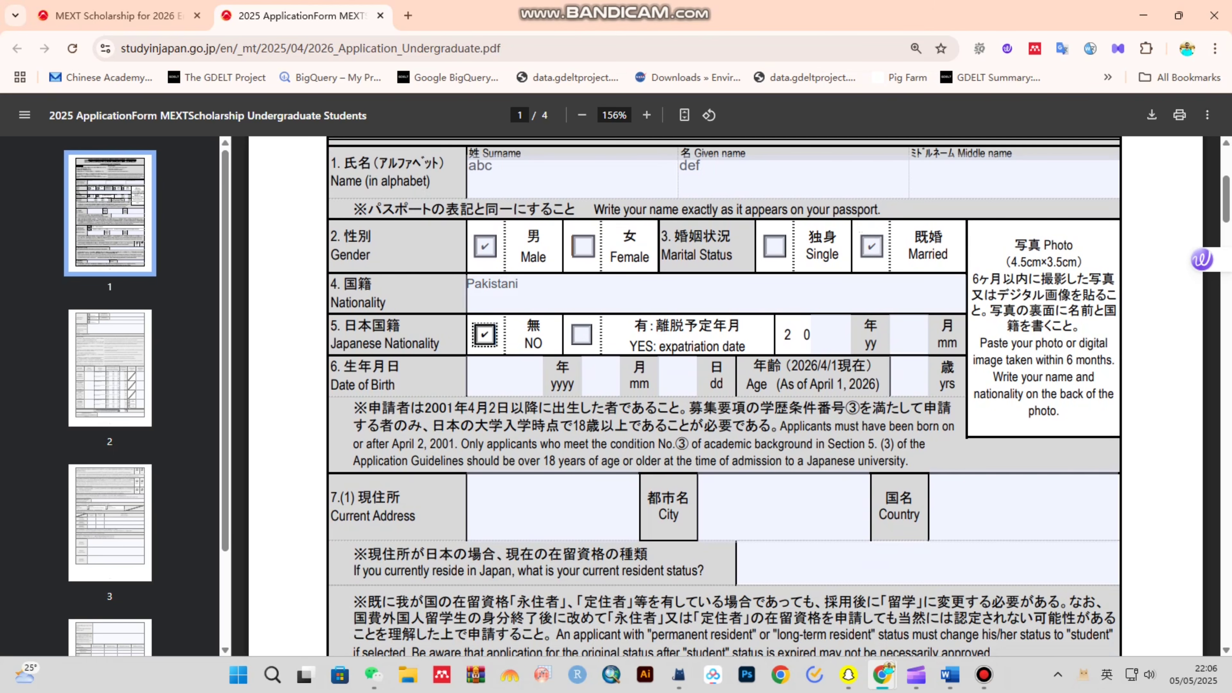
pyautogui.moveTo(524, 344); pyautogui.dragTo(542, 344)
# - Enter the date of birth as 1990/01/01
pyautogui.click(505, 376)
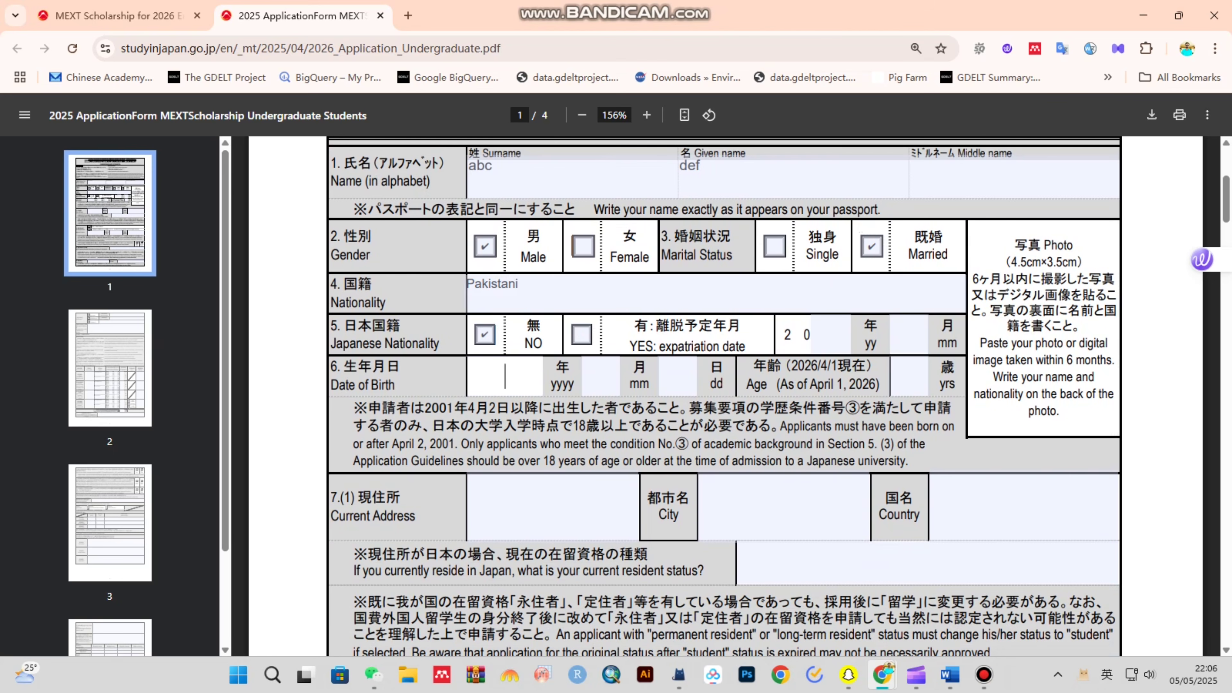
pyautogui.write('1990')
pyautogui.click(601, 376)
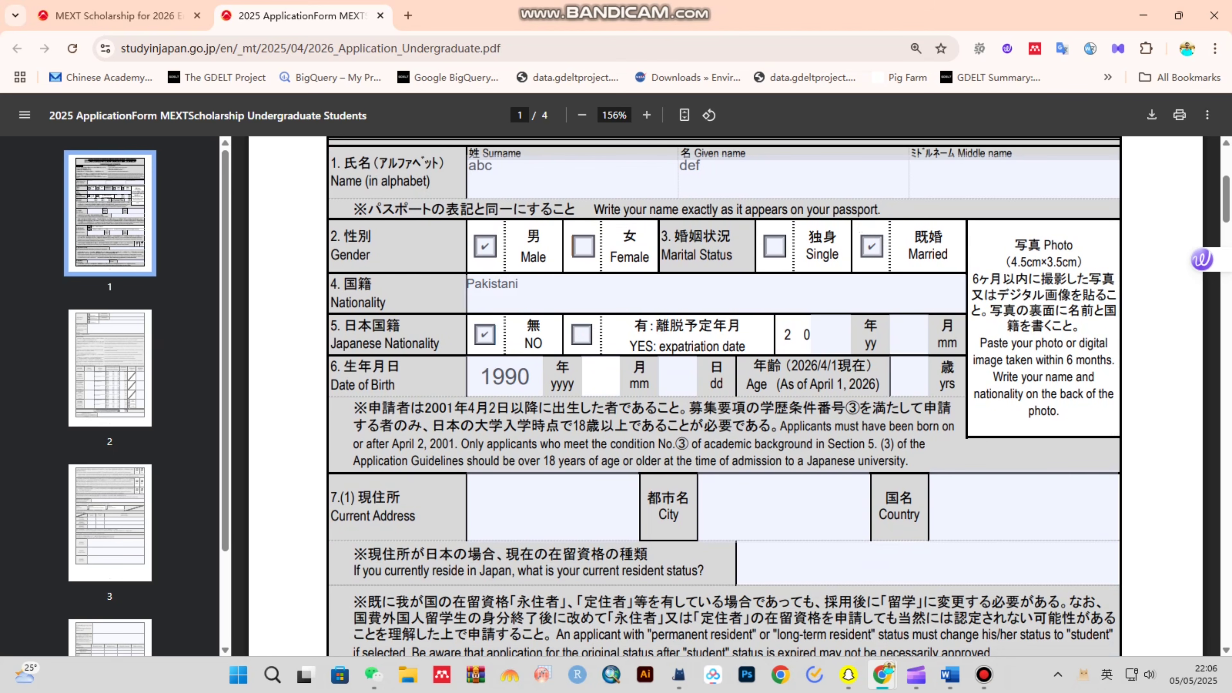
pyautogui.write('01')
pyautogui.click(677, 376)
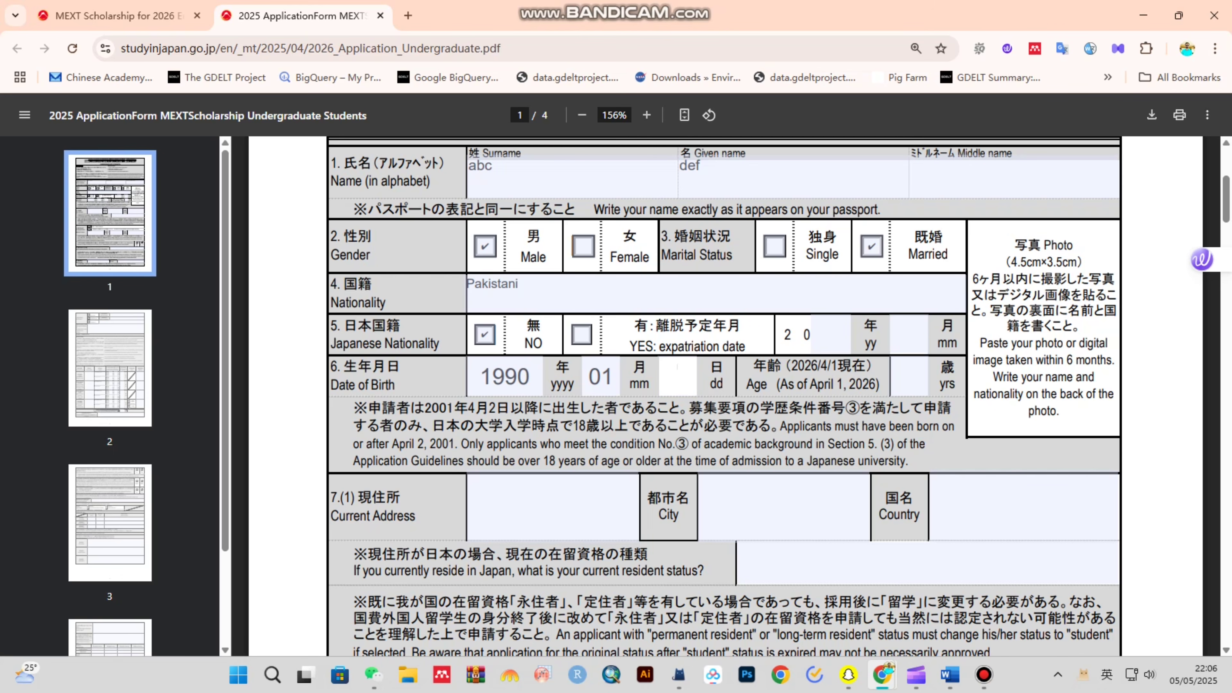
pyautogui.write('01')
# - Enter 30 as the age as of April 1, 2026
pyautogui.moveTo(746, 384); pyautogui.dragTo(880, 384)
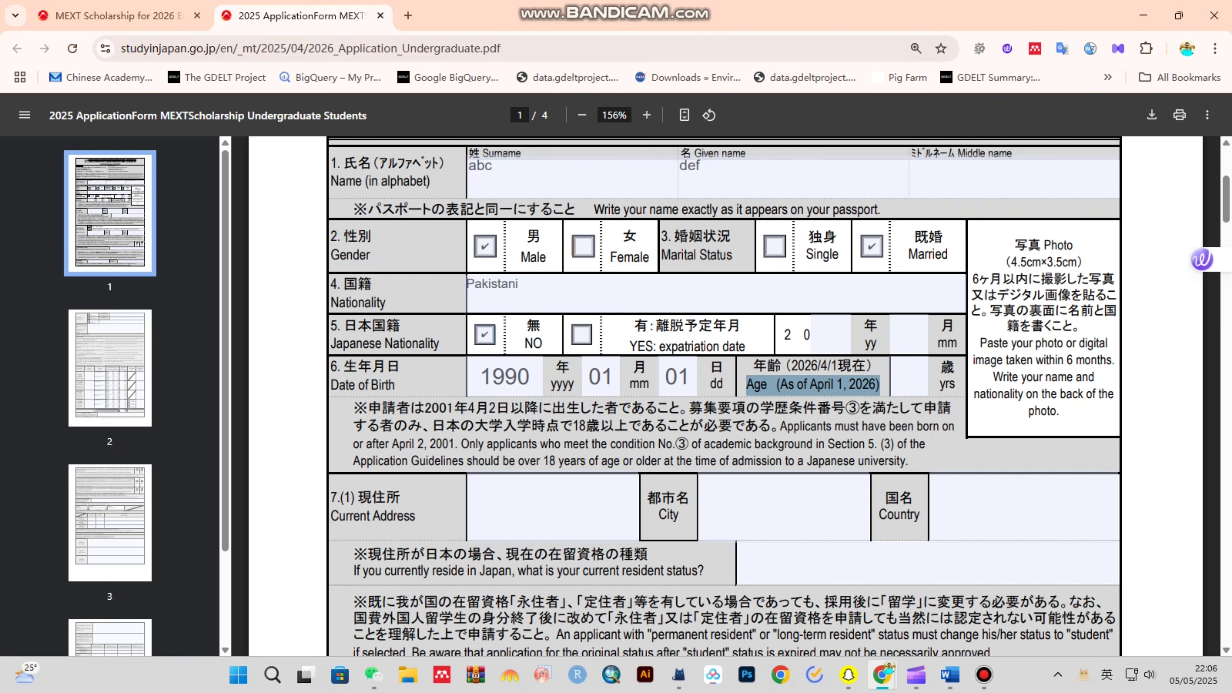
pyautogui.click(909, 376)
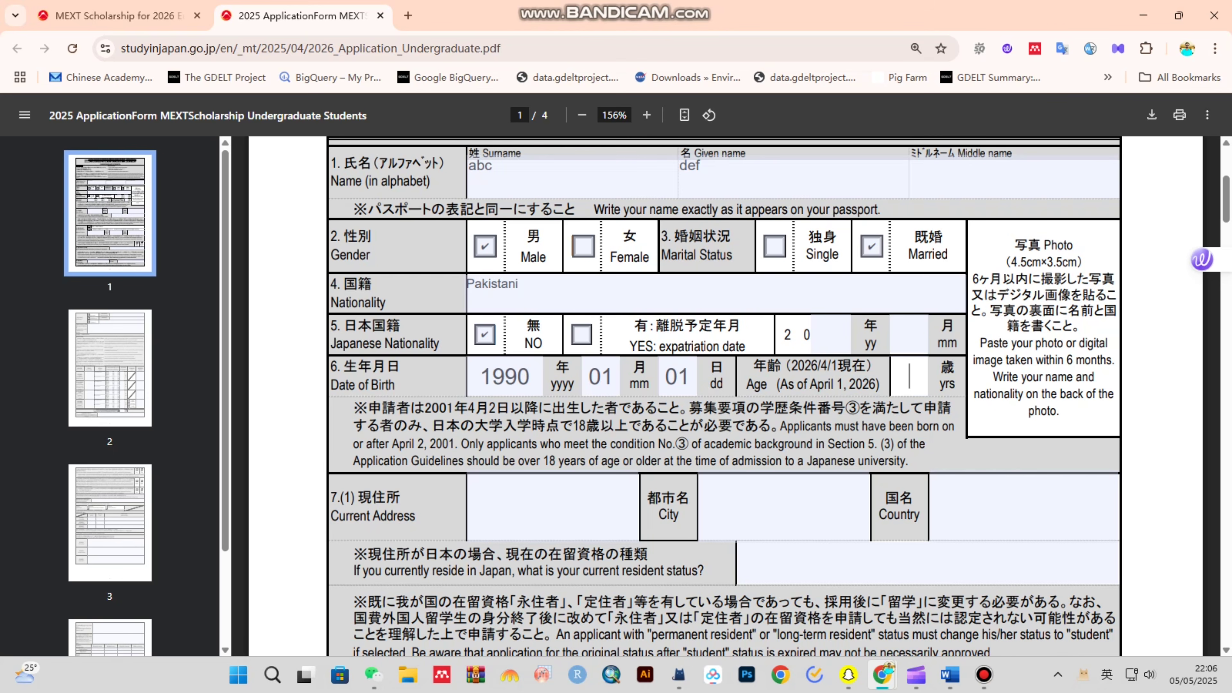
pyautogui.write('30')
pyautogui.press('BackSpace')
pyautogui.write('1')
pyautogui.press('BackSpace')
pyautogui.press('BackSpace')
pyautogui.write('30')
pyautogui.scroll(-1, 723, 395)
# - Enter abc as the current address and city, and Pakistani as the country
pyautogui.scroll(-1, 723, 396)
pyautogui.click(468, 403)
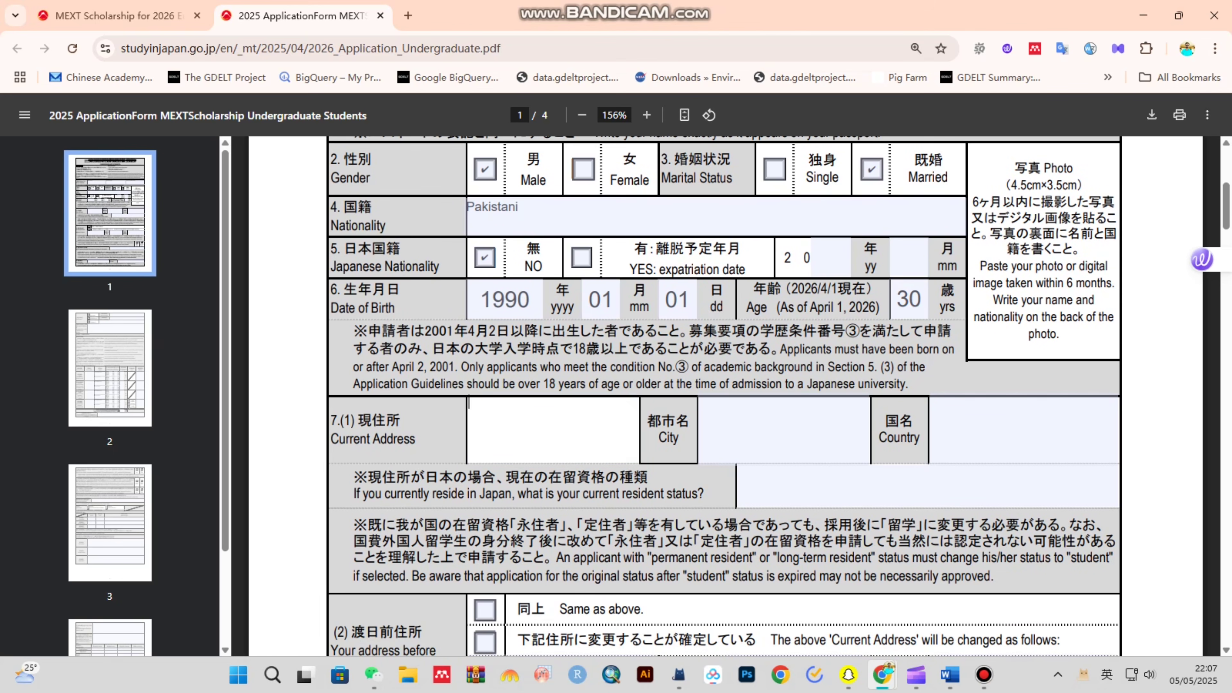
pyautogui.write('abc')
pyautogui.click(703, 404)
pyautogui.write('abc')
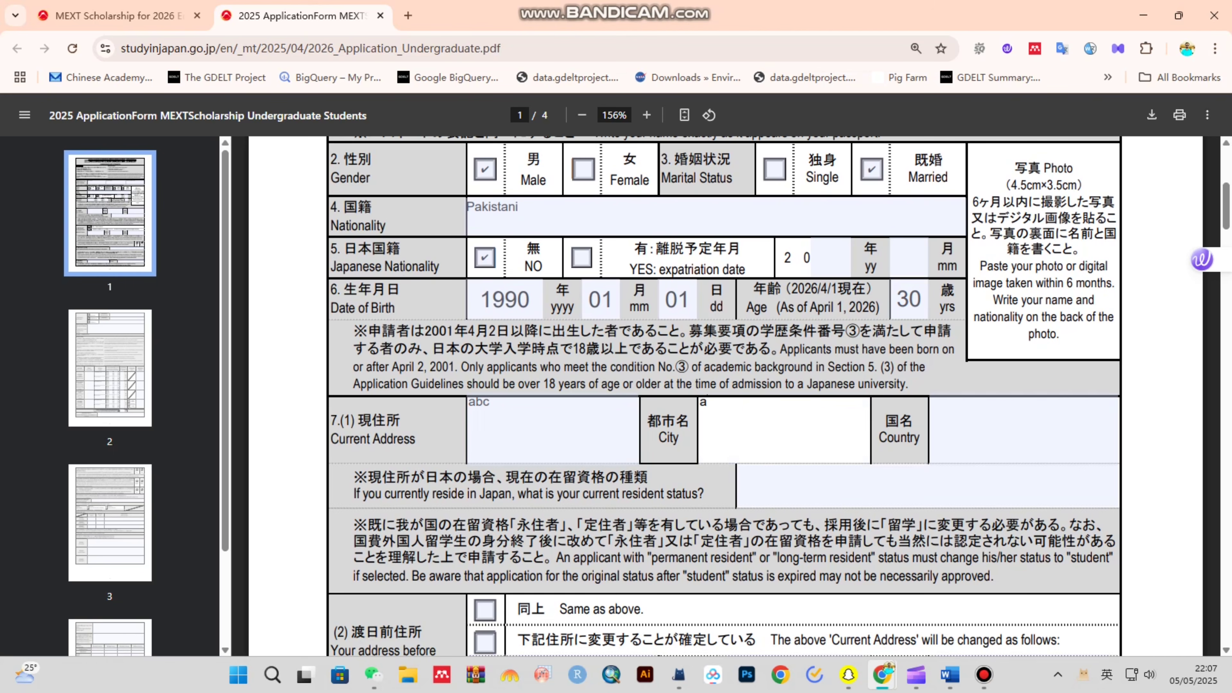
pyautogui.press('Tab')
pyautogui.write('Pakista')
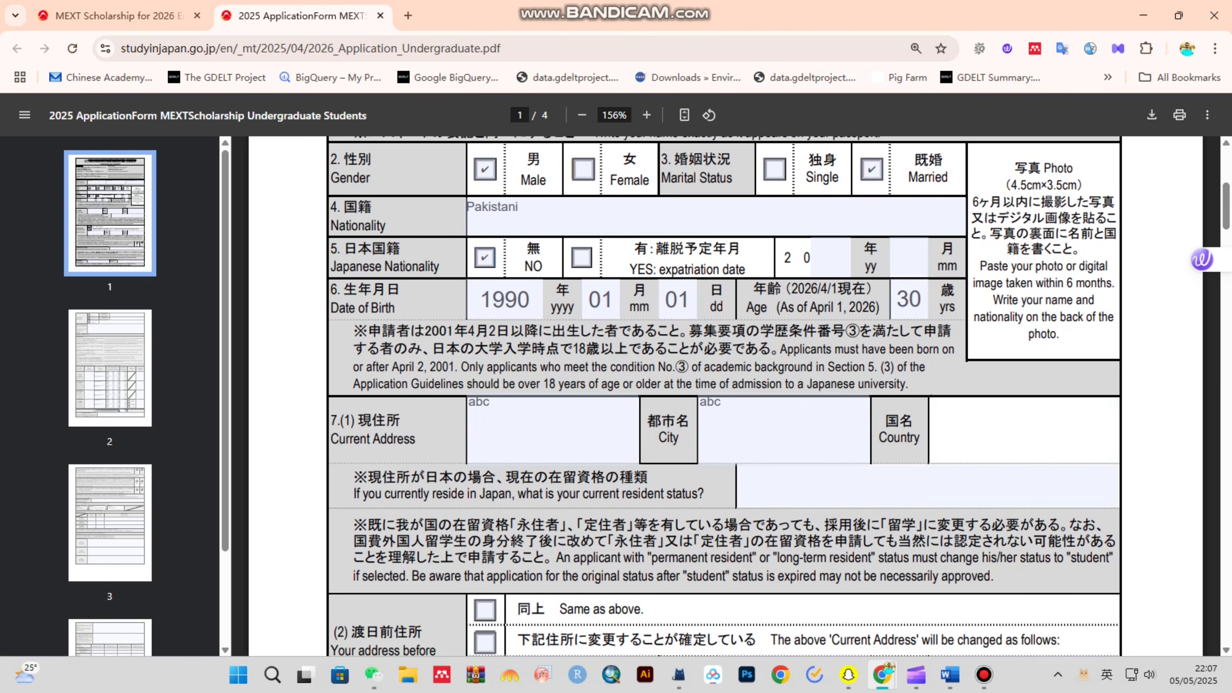
pyautogui.write('ni')
pyautogui.scroll(-4, 724, 396)
pyautogui.moveTo(355, 263); pyautogui.dragTo(705, 263)
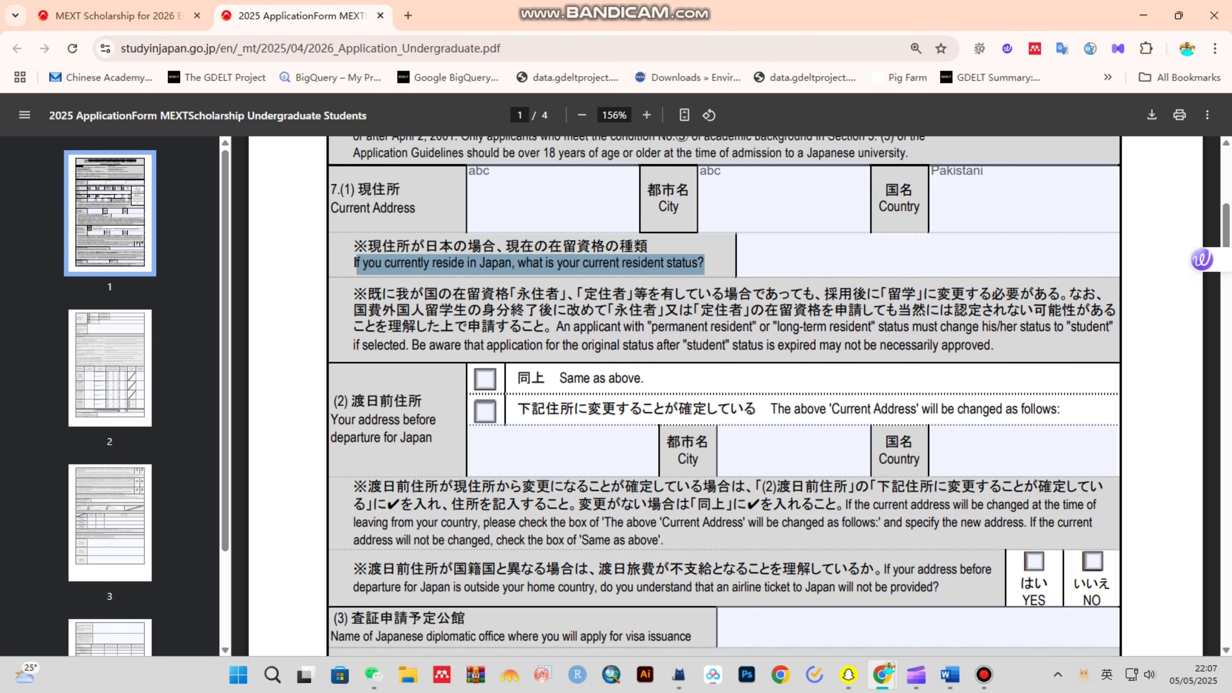
pyautogui.click(806, 256)
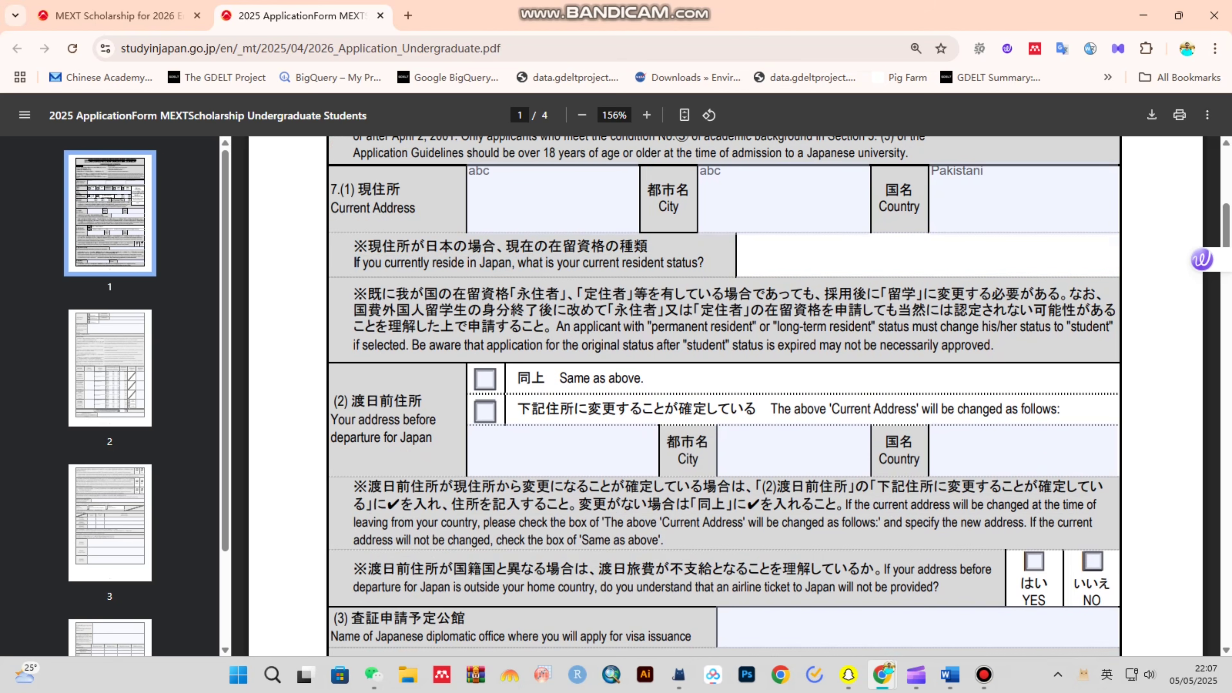
pyautogui.moveTo(331, 420); pyautogui.dragTo(432, 439)
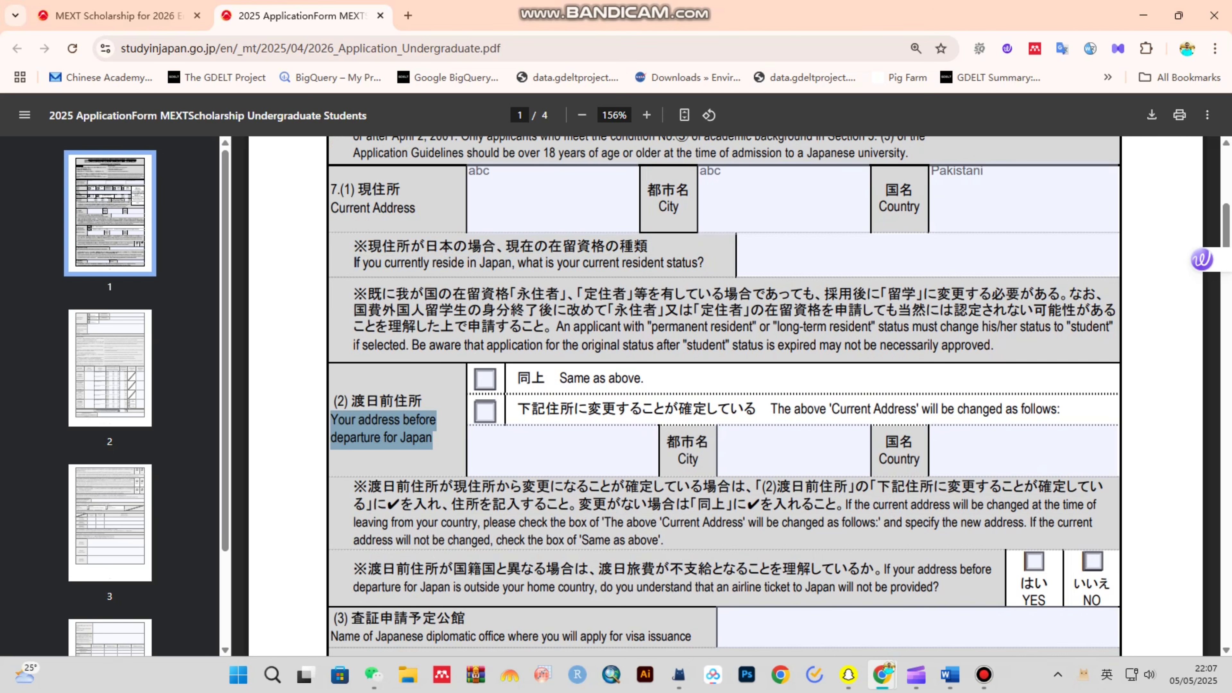
# - Mark the address before departure as 'Same as above'
pyautogui.click(485, 379)
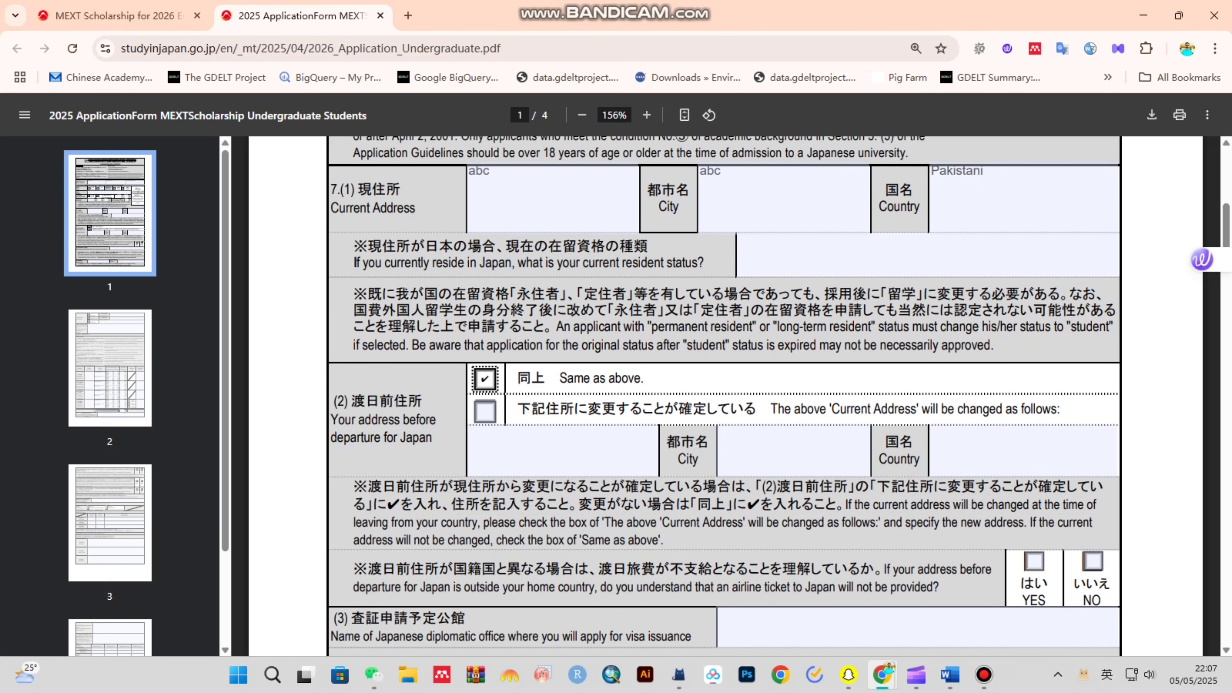
pyautogui.moveTo(331, 189); pyautogui.dragTo(418, 210)
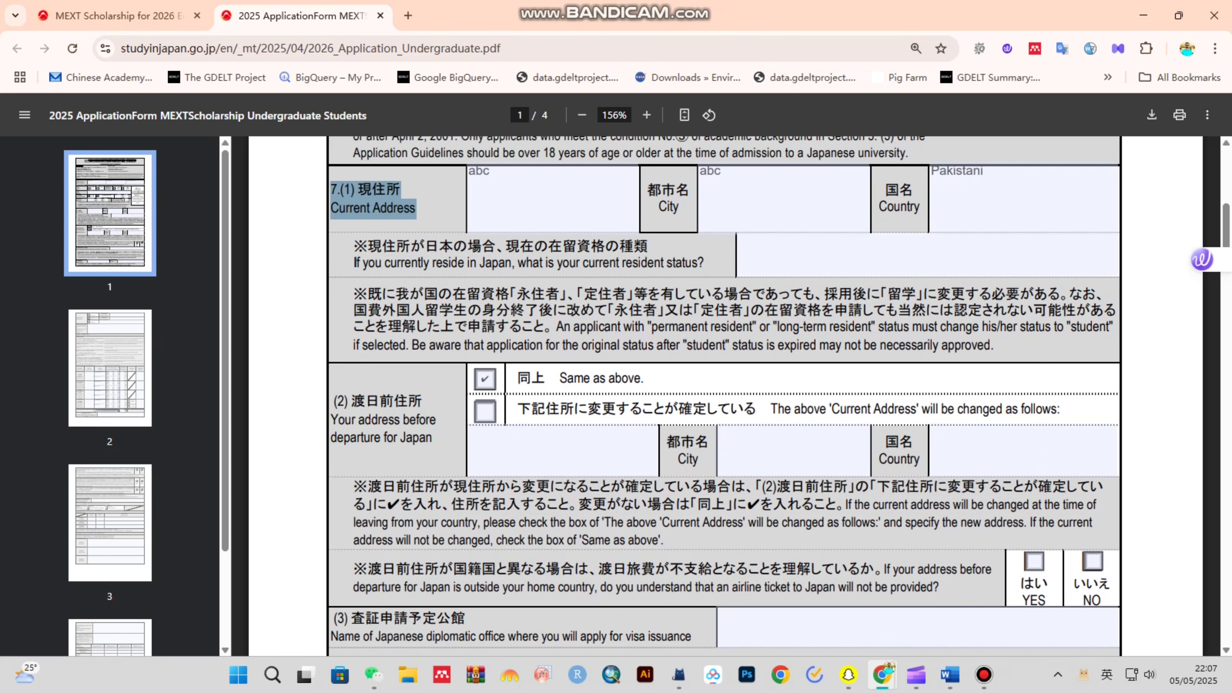
pyautogui.moveTo(346, 401); pyautogui.dragTo(427, 420)
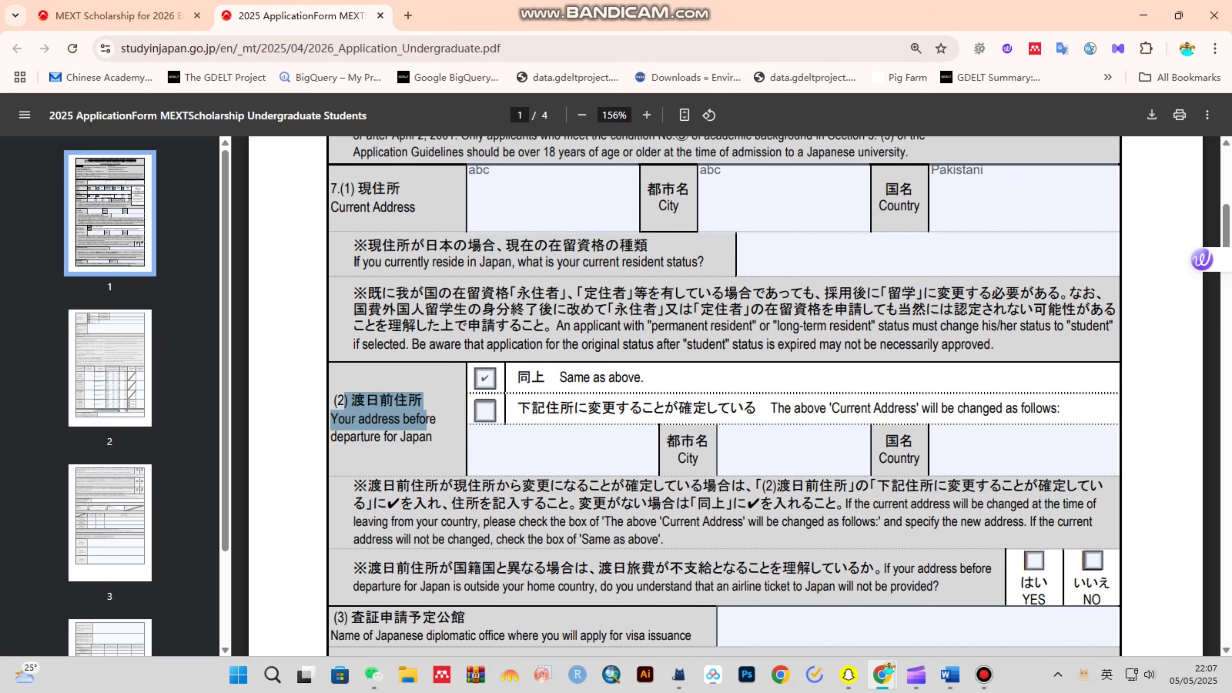
# - Answer YES to the airline ticket question
pyautogui.scroll(-3, 724, 396)
pyautogui.scroll(-2, 724, 396)
pyautogui.scroll(1, 724, 396)
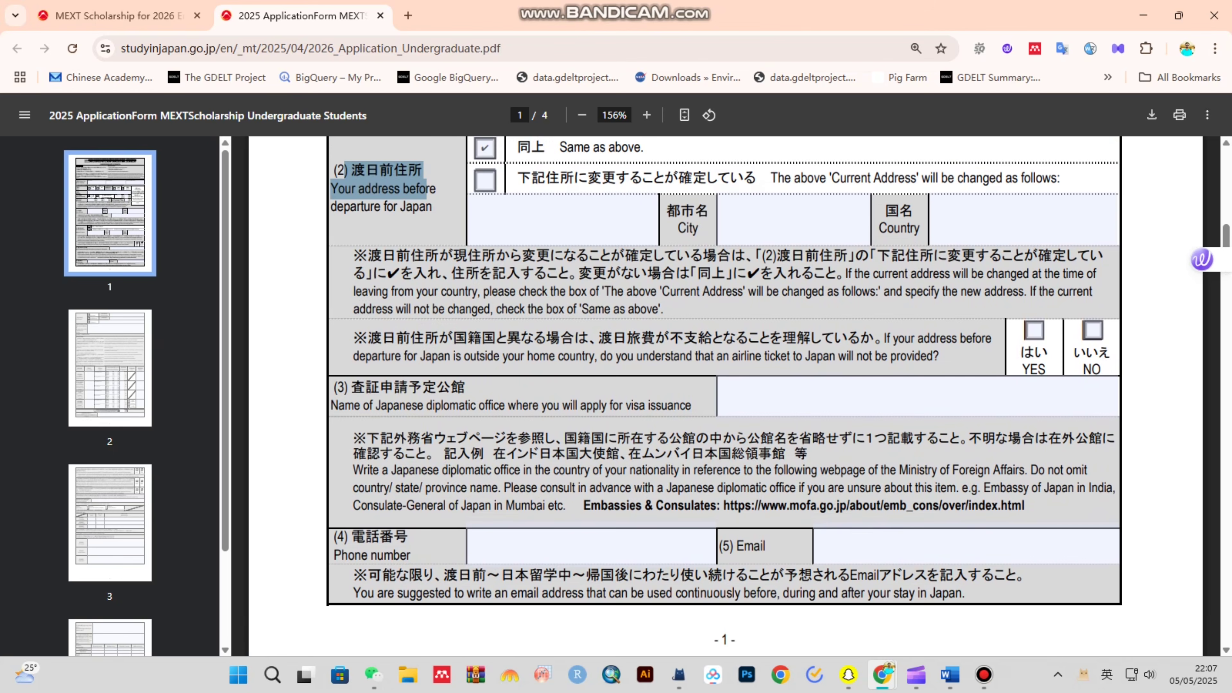
pyautogui.moveTo(884, 338); pyautogui.dragTo(940, 357)
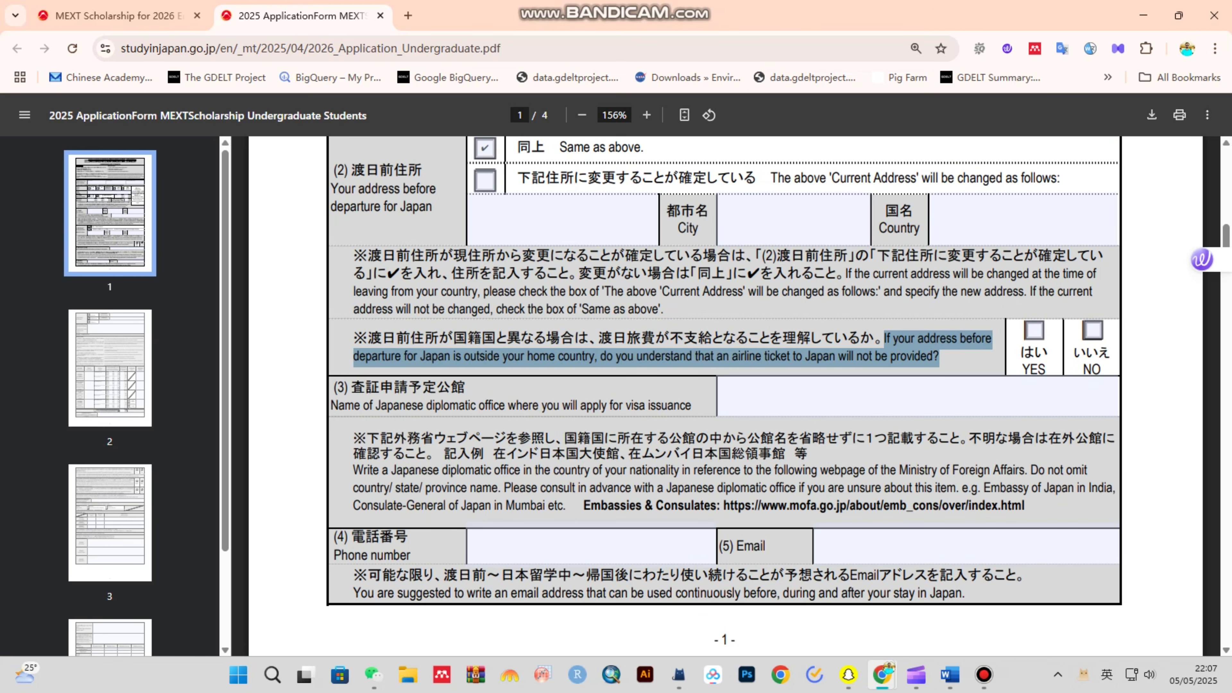
pyautogui.click(1034, 331)
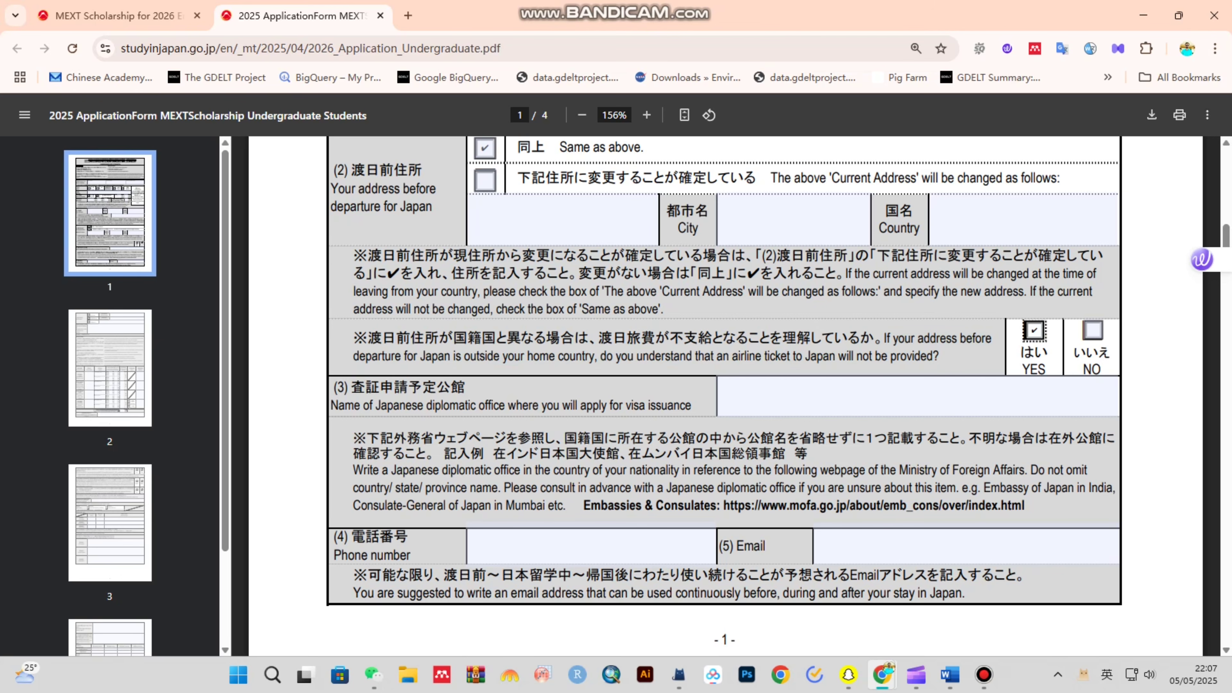
pyautogui.moveTo(939, 357); pyautogui.dragTo(885, 338)
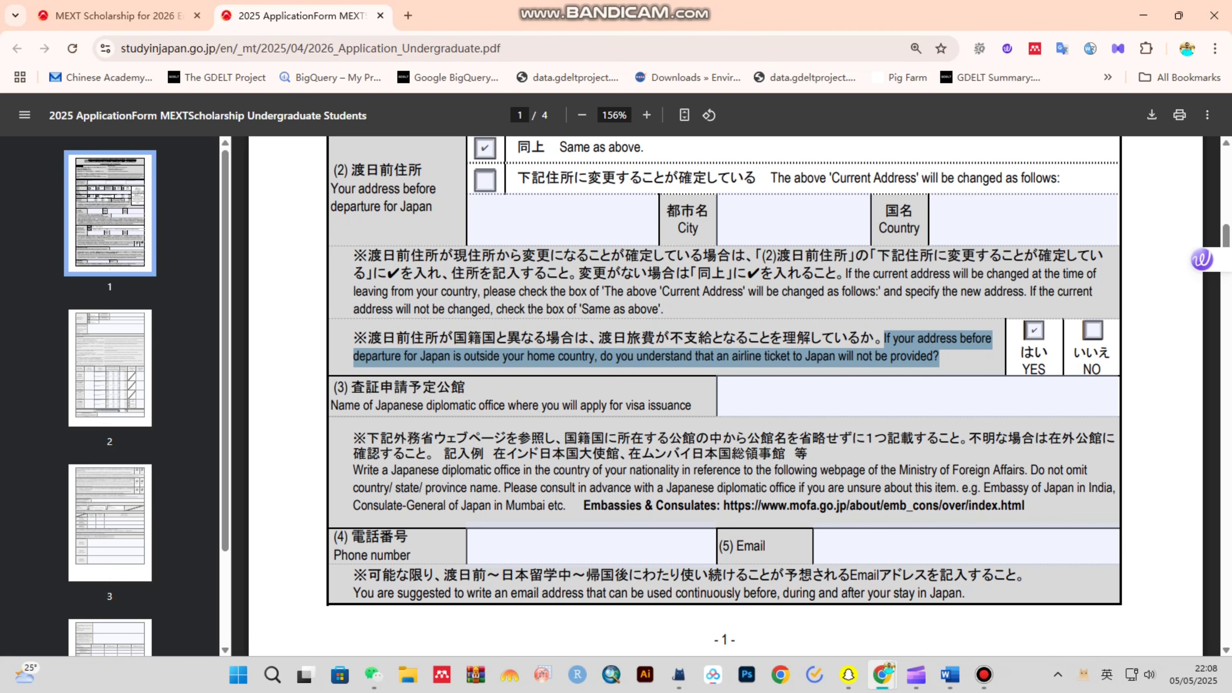
# - Enter Islamabad as the diplomatic office for the visa application
pyautogui.moveTo(394, 406); pyautogui.dragTo(692, 406)
pyautogui.click(815, 398)
pyautogui.write('Islamabd')
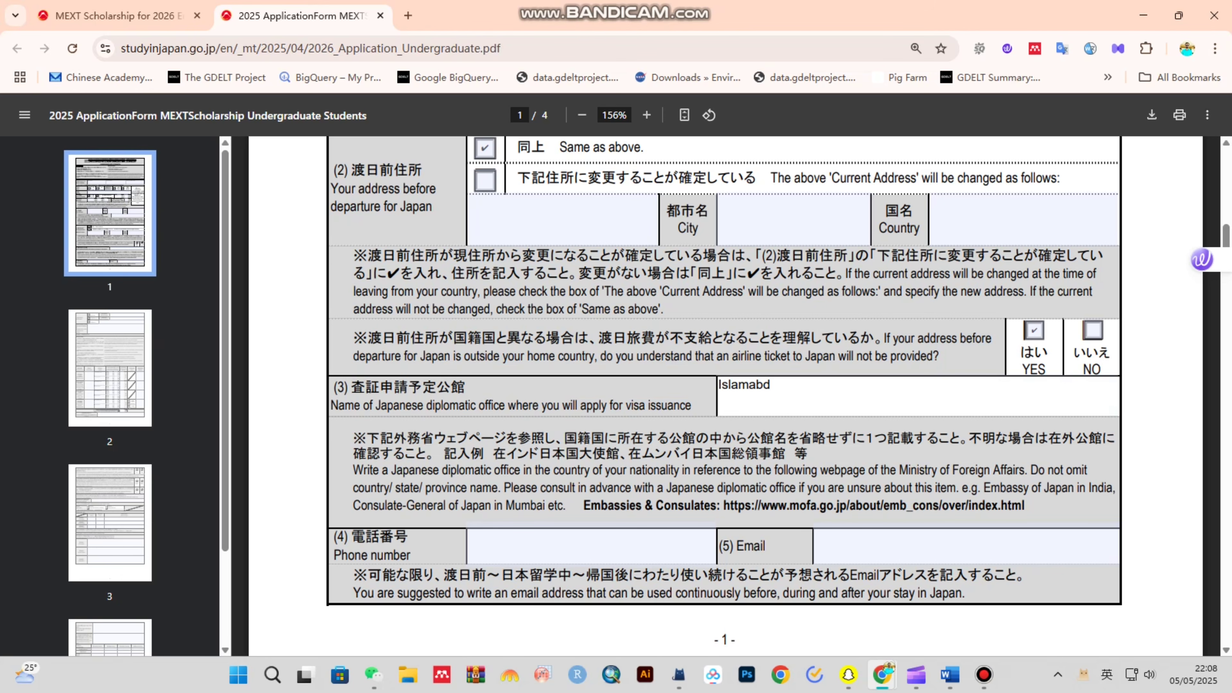
pyautogui.press('BackSpace')
pyautogui.write('ad')
pyautogui.scroll(-3, 726, 390)
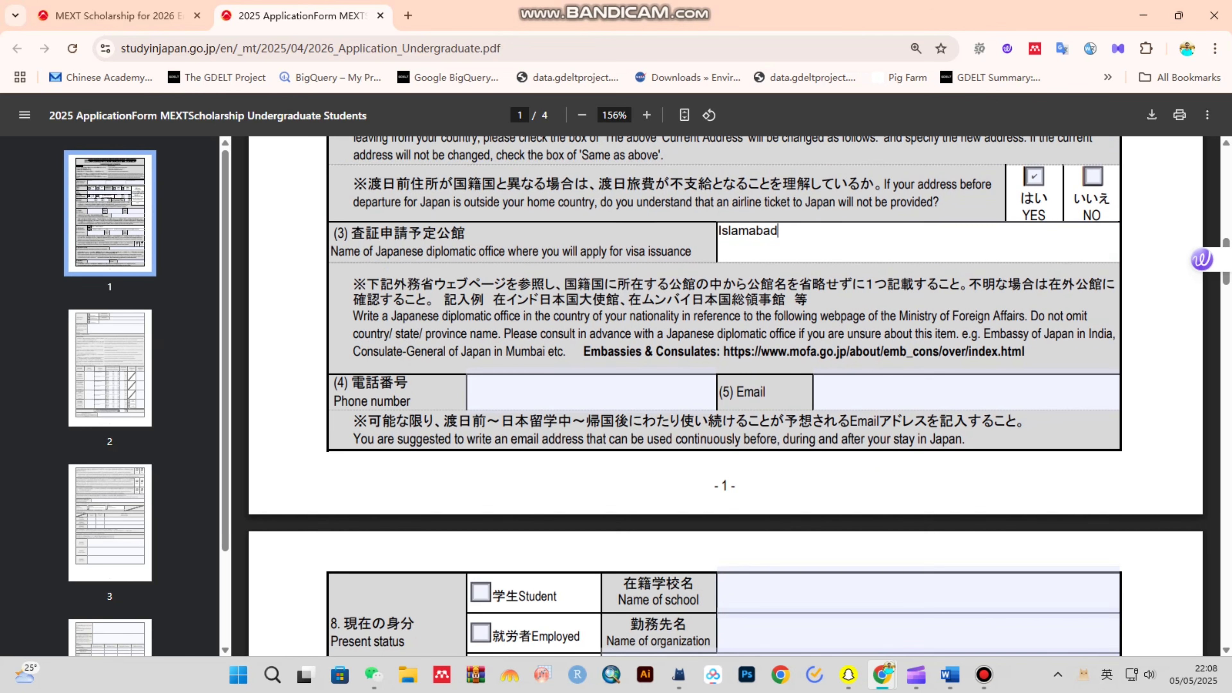
pyautogui.moveTo(333, 401); pyautogui.dragTo(412, 402)
# - Fill in the applicant's phone number and e-mail address
pyautogui.click(558, 392)
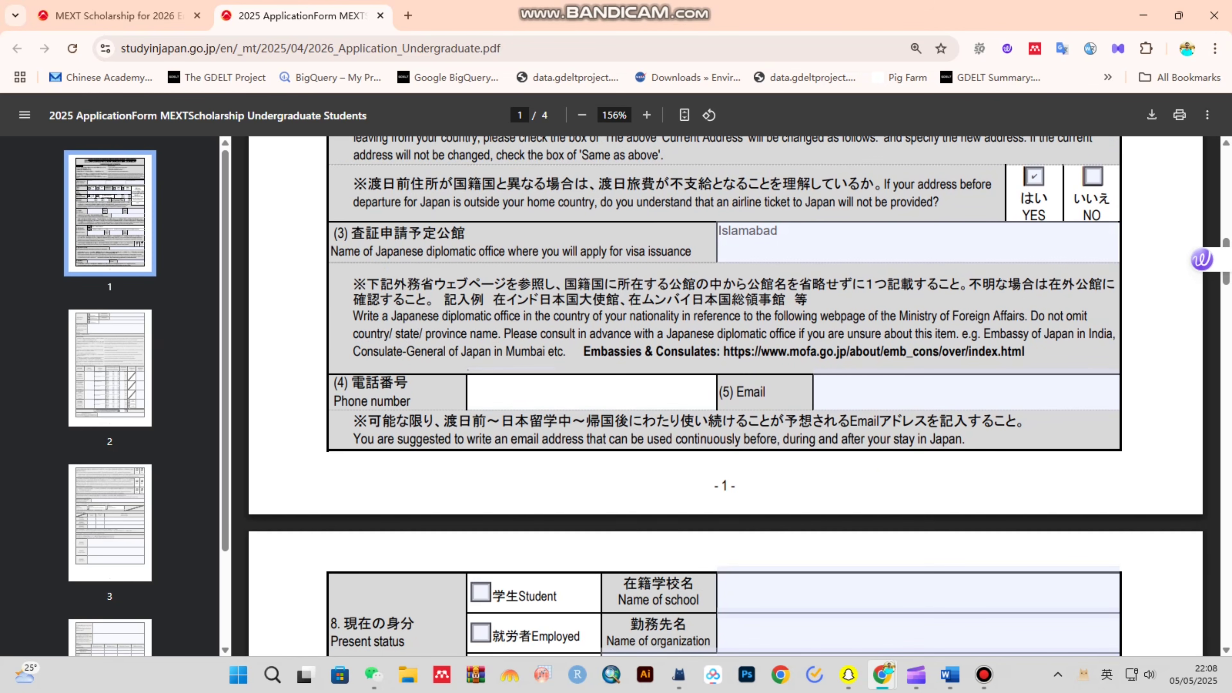
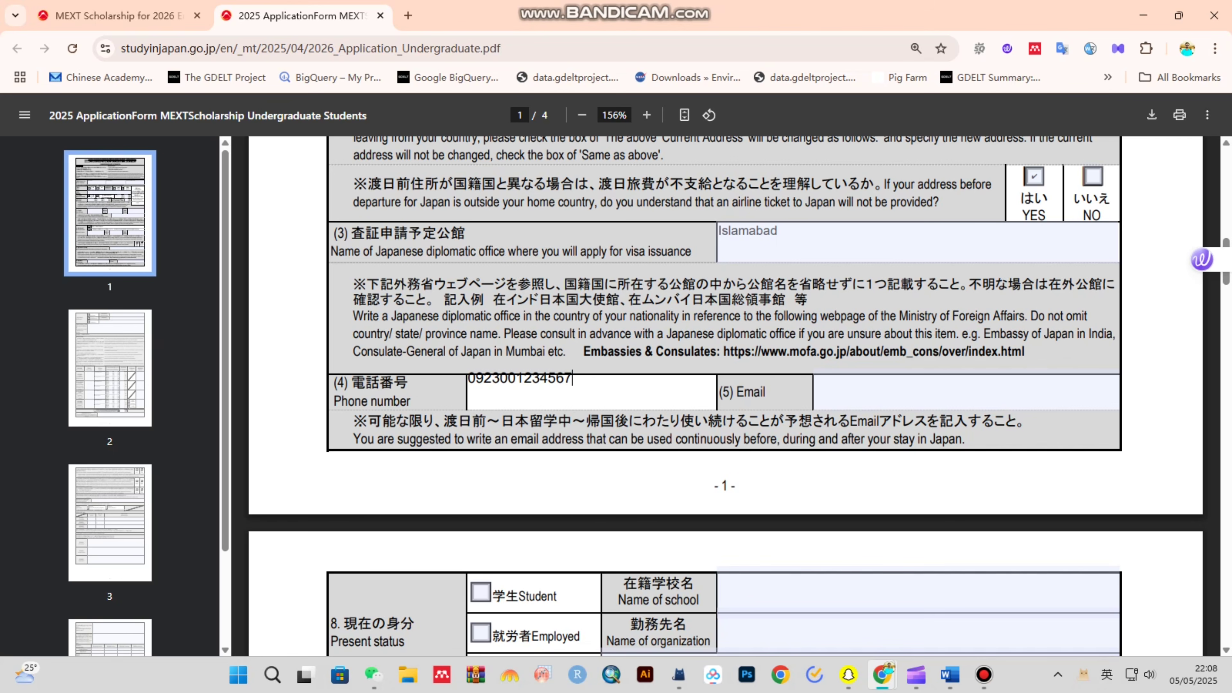
pyautogui.press('Tab')
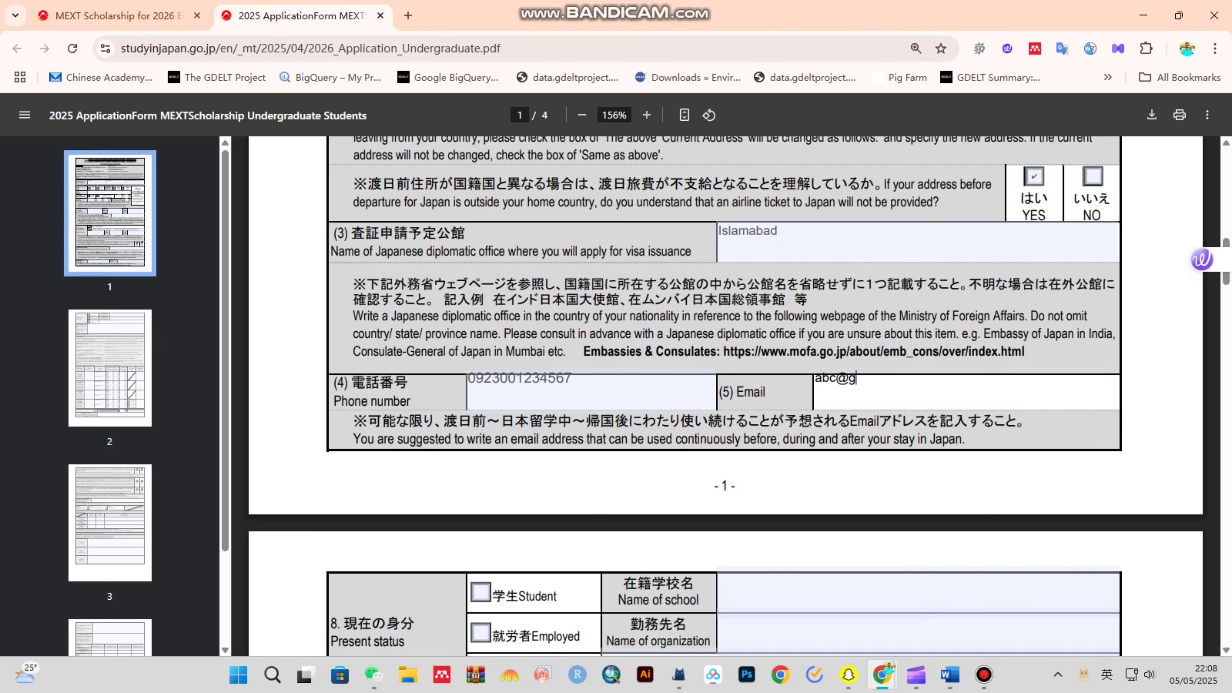
# - Set present status to Employed with abc as the organization name
pyautogui.scroll(-5, 726, 396)
pyautogui.moveTo(331, 334); pyautogui.dragTo(406, 335)
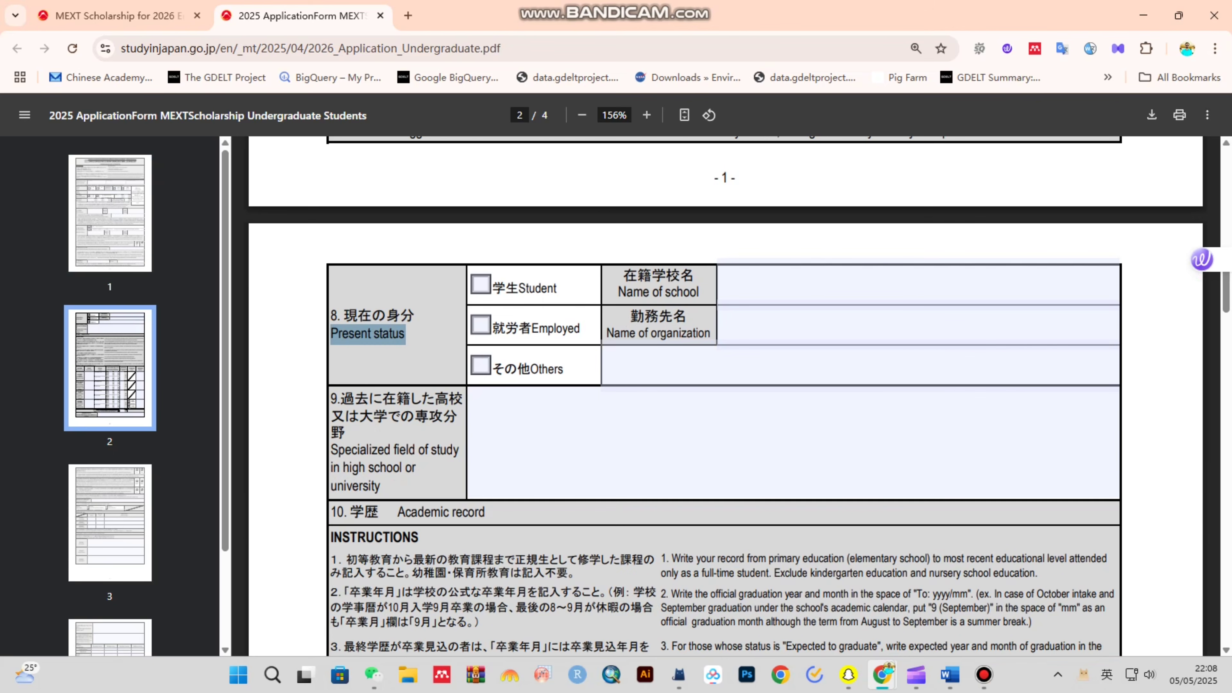
pyautogui.click(480, 325)
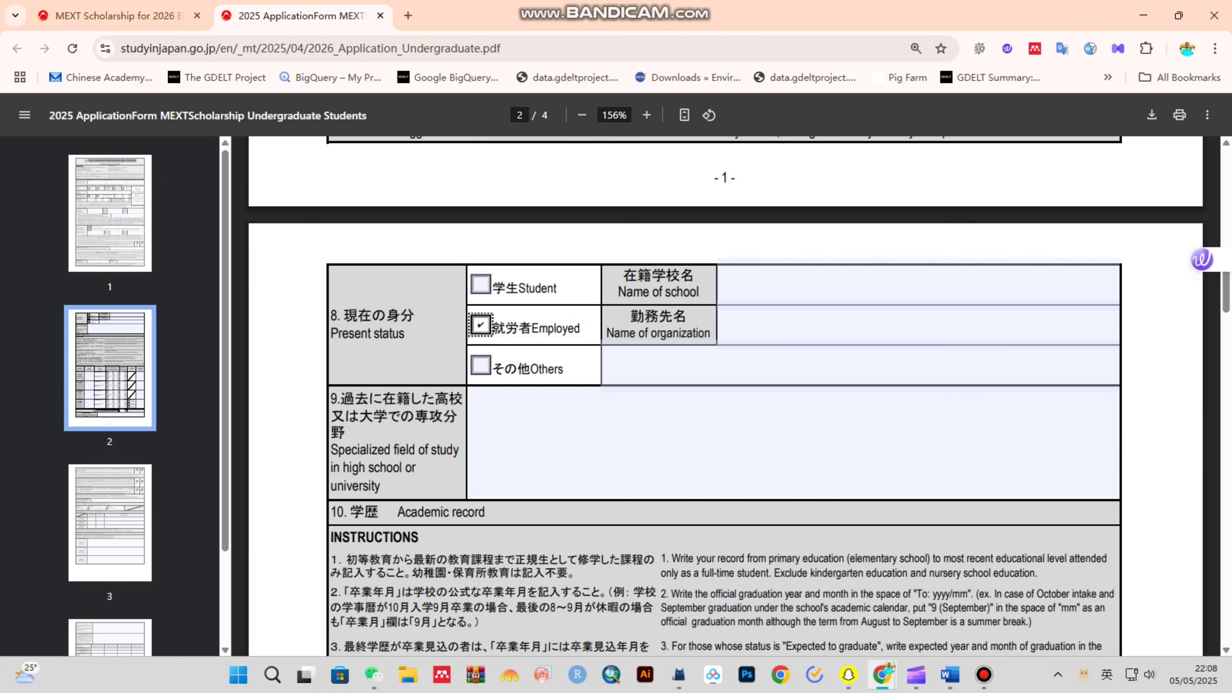
pyautogui.click(481, 285)
pyautogui.click(481, 325)
pyautogui.click(718, 309)
pyautogui.write('abc')
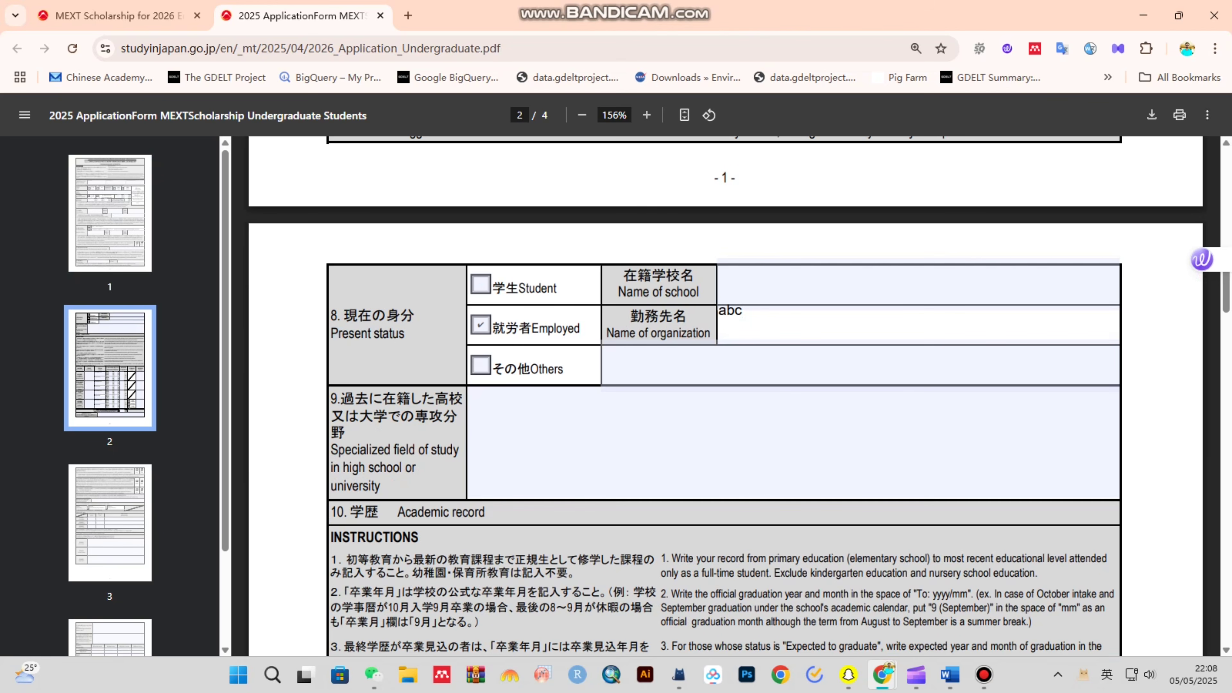
pyautogui.click(481, 285)
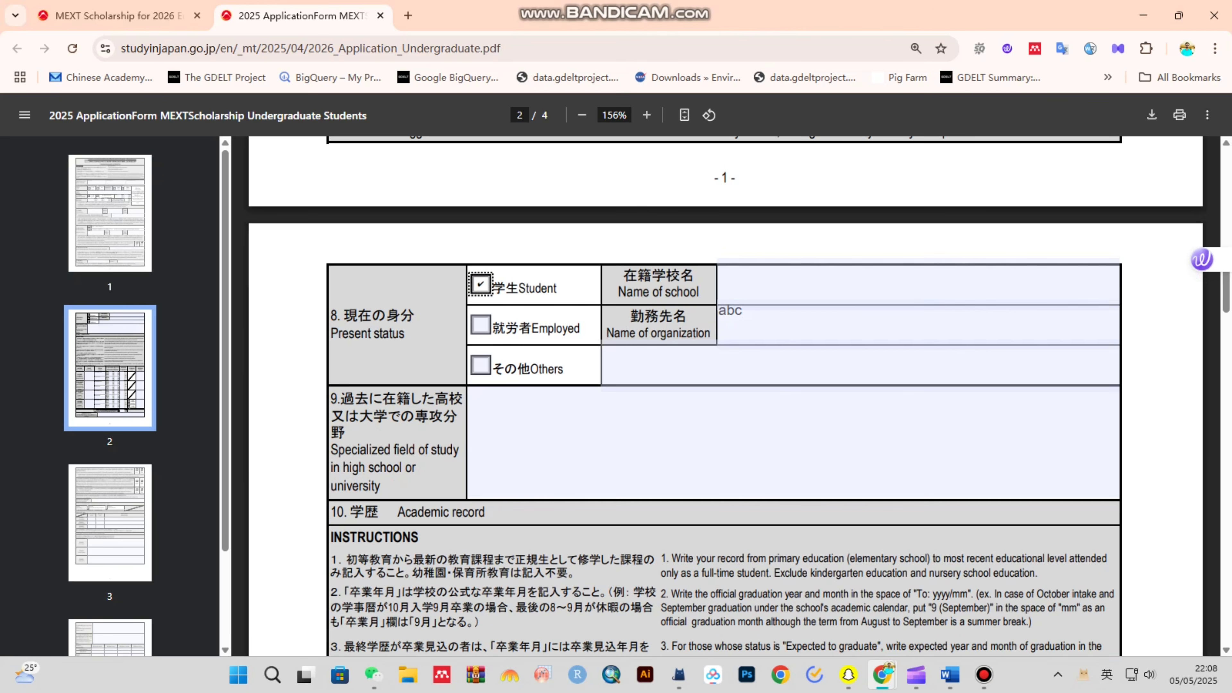
pyautogui.click(719, 268)
pyautogui.click(480, 325)
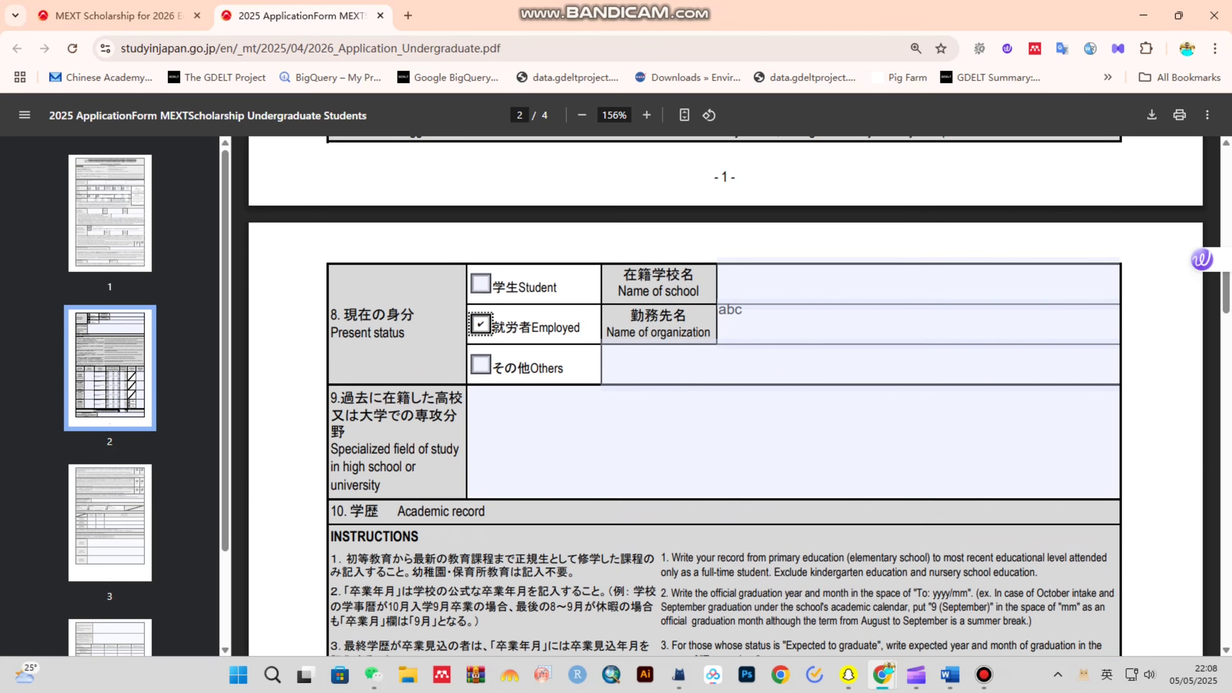
pyautogui.scroll(-1, 480, 325)
pyautogui.scroll(-1, 727, 396)
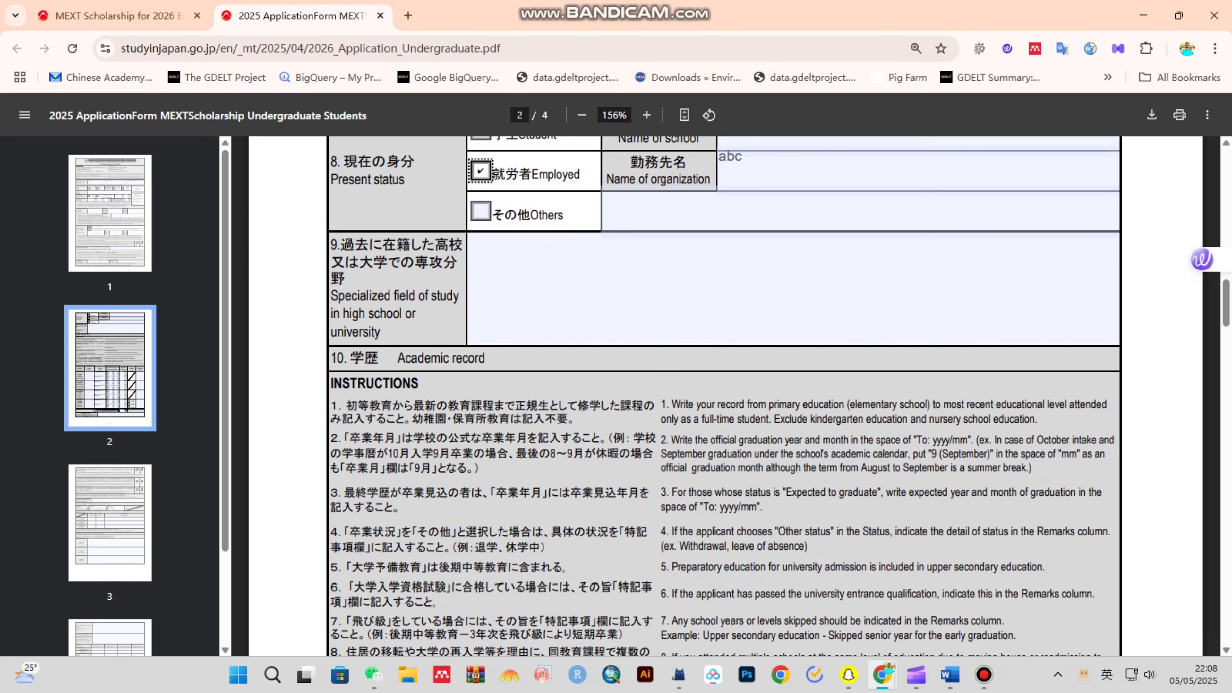
pyautogui.moveTo(331, 291); pyautogui.dragTo(381, 334)
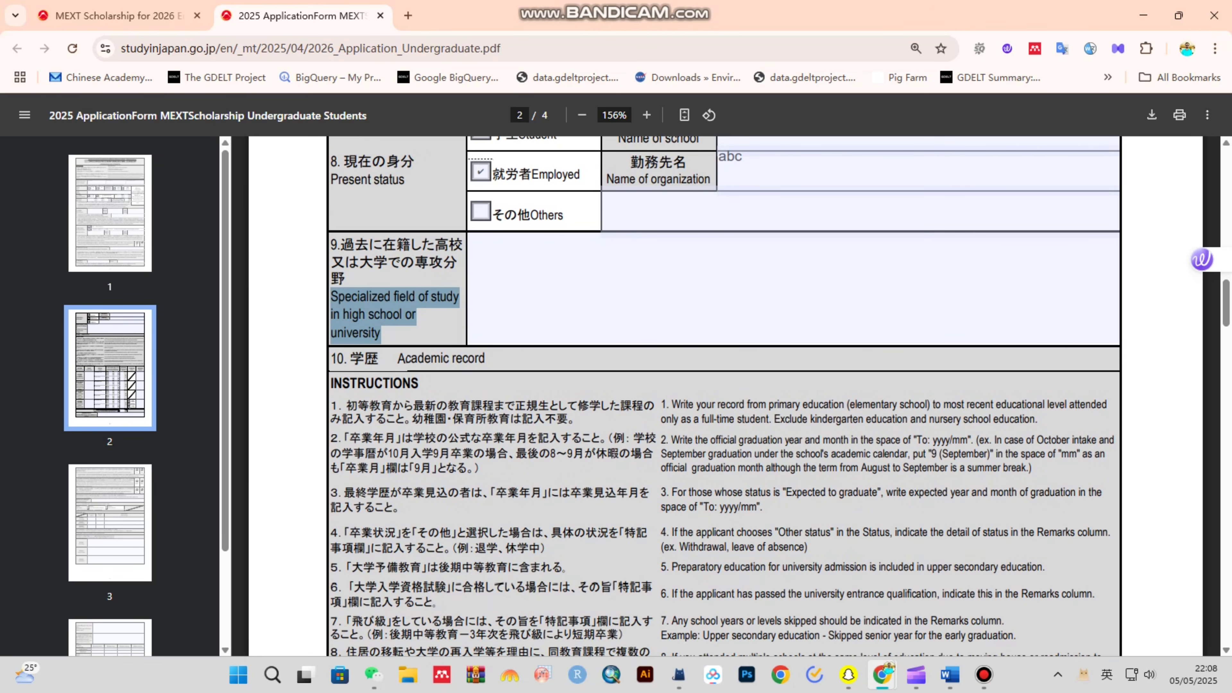
pyautogui.scroll(1, 726, 396)
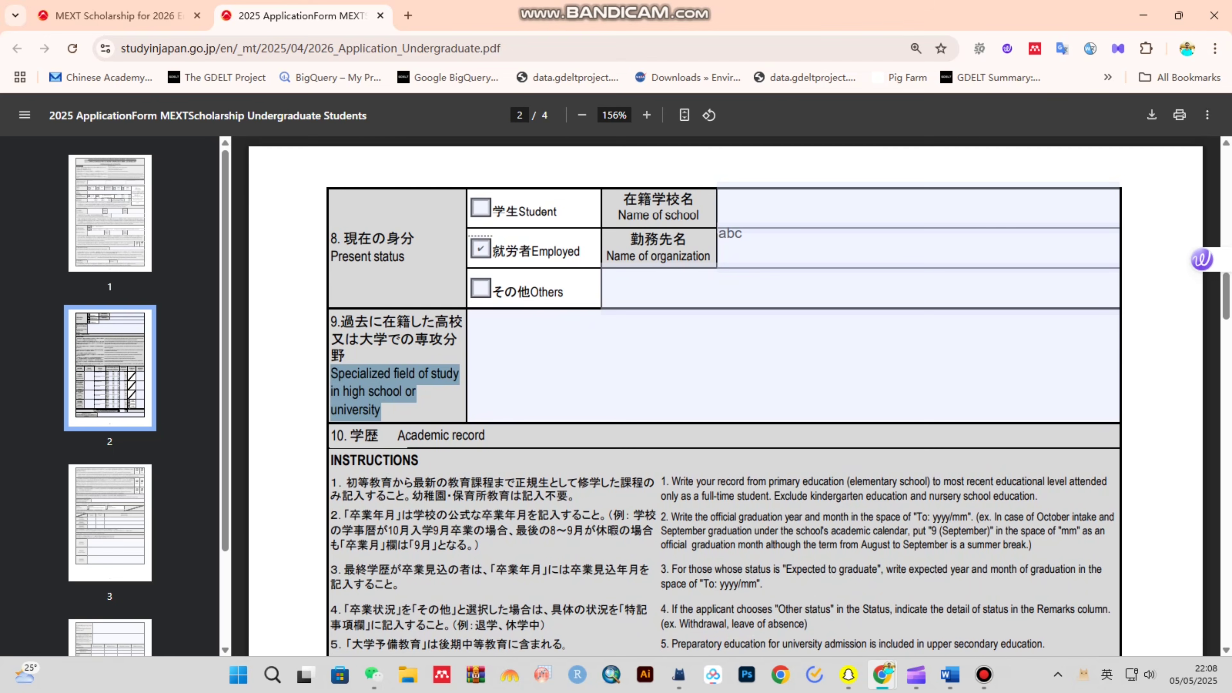
# - Type Pre-Engineering as the specialized field of study in item 9
pyautogui.click(793, 365)
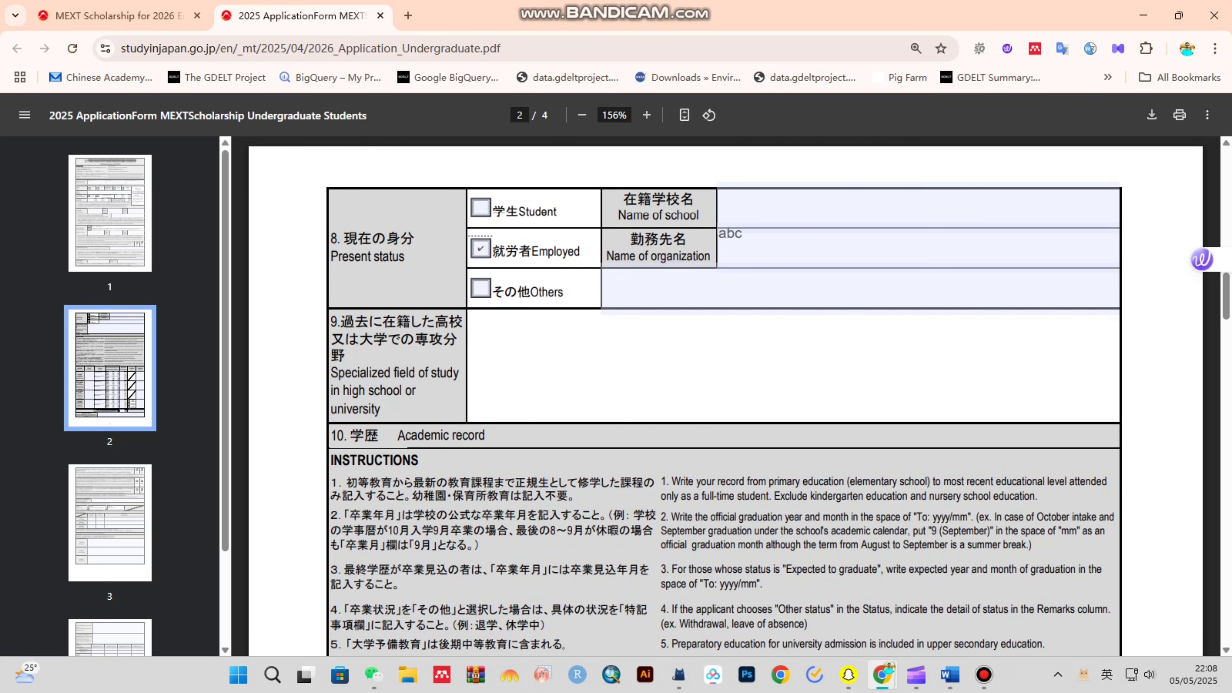
pyautogui.write('Pre_')
pyautogui.press('shift')
pyautogui.write('-')
pyautogui.press('shift')
pyautogui.write('engineering')
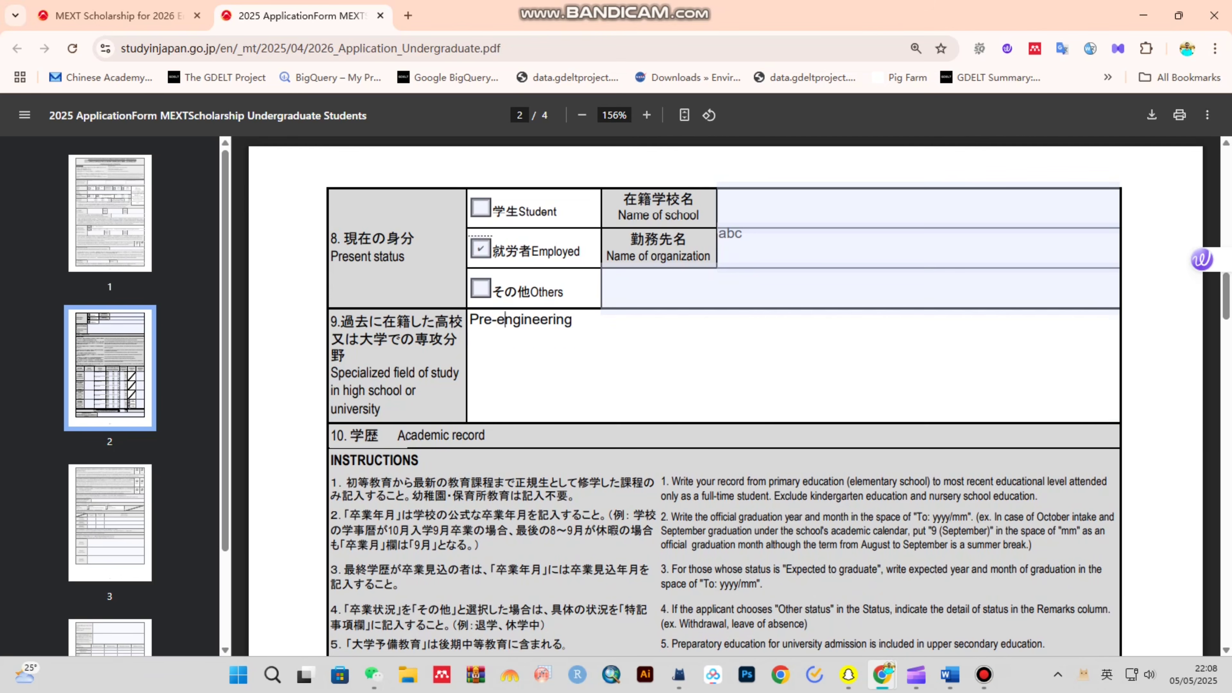
pyautogui.press('BackSpace')
pyautogui.scroll(-1, 726, 396)
pyautogui.scroll(-2, 726, 396)
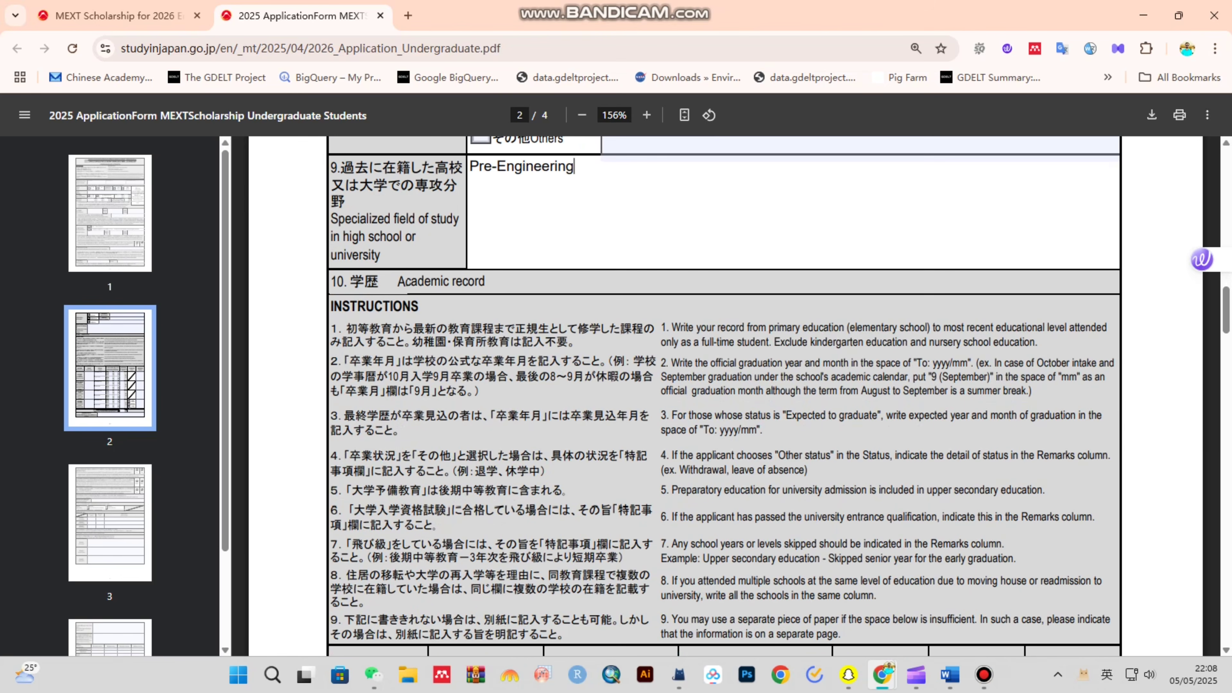
pyautogui.moveTo(398, 282); pyautogui.dragTo(487, 282)
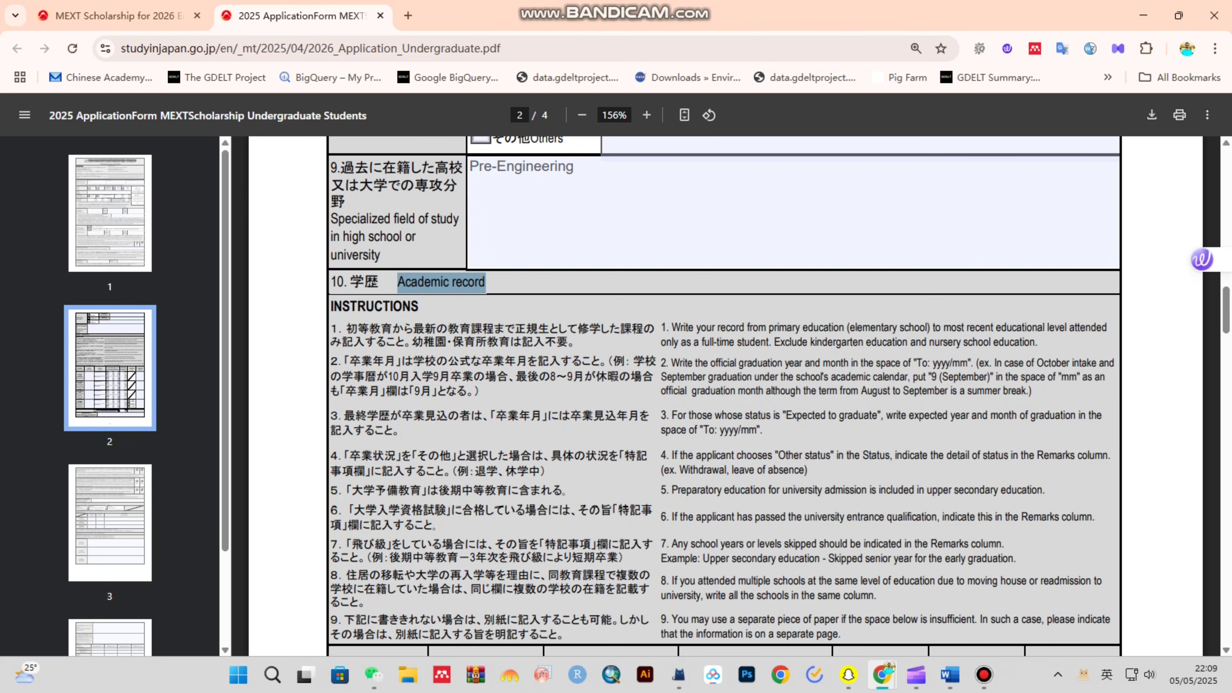
pyautogui.scroll(-4, 725, 396)
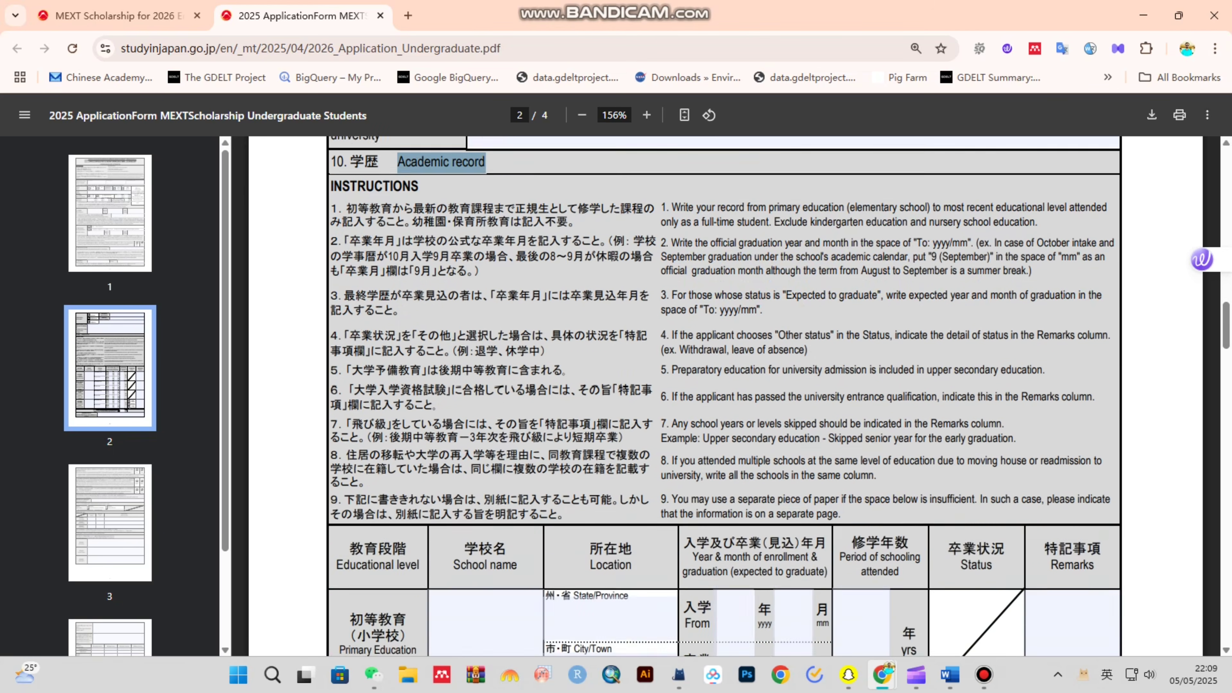
pyautogui.scroll(-2, 726, 396)
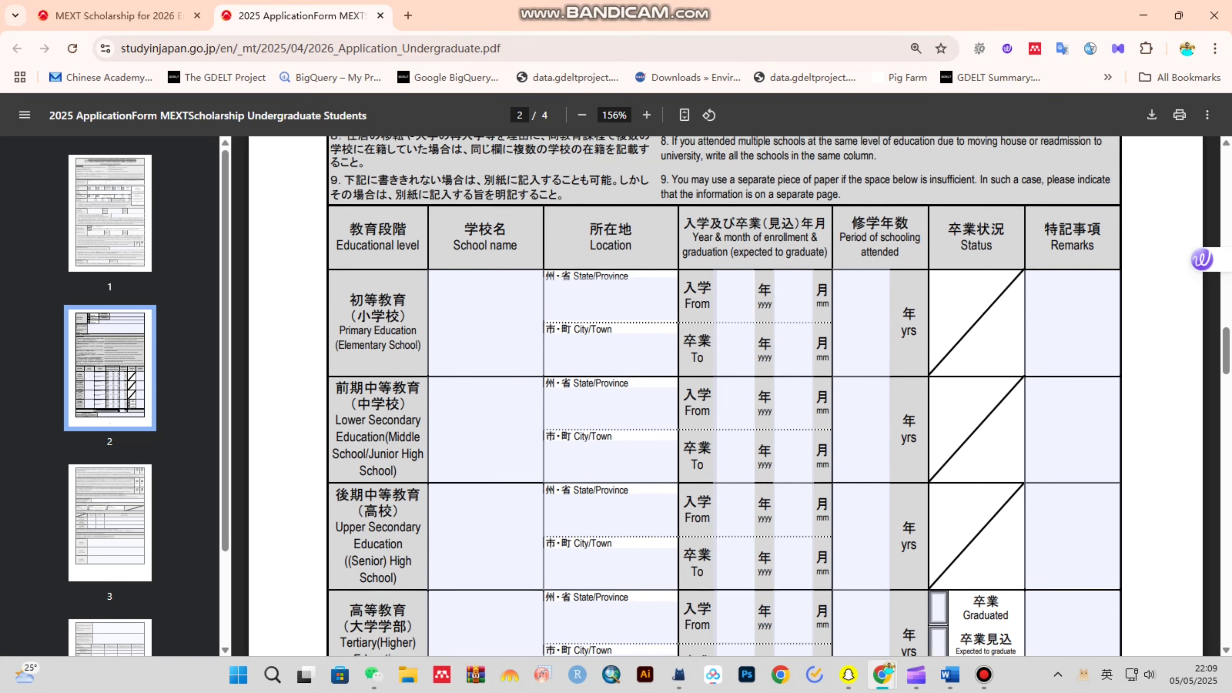
pyautogui.moveTo(338, 308); pyautogui.dragTo(421, 323)
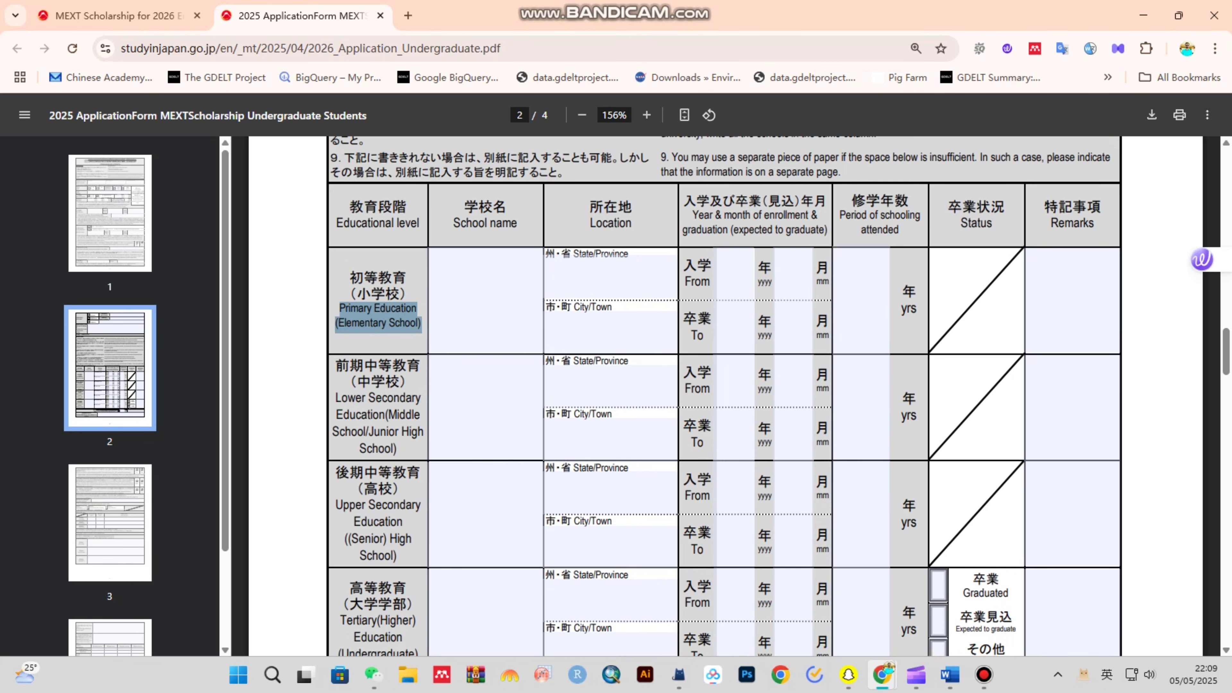
pyautogui.click(485, 301)
pyautogui.click(611, 277)
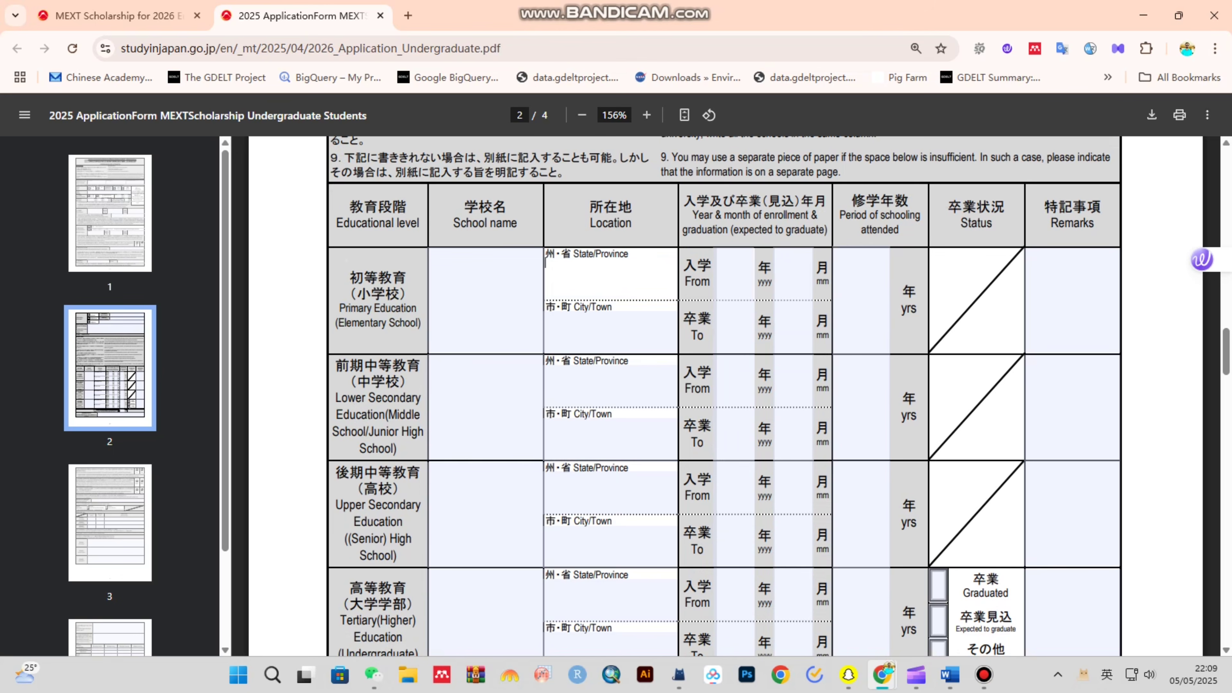
pyautogui.click(610, 332)
pyautogui.scroll(-2, 724, 396)
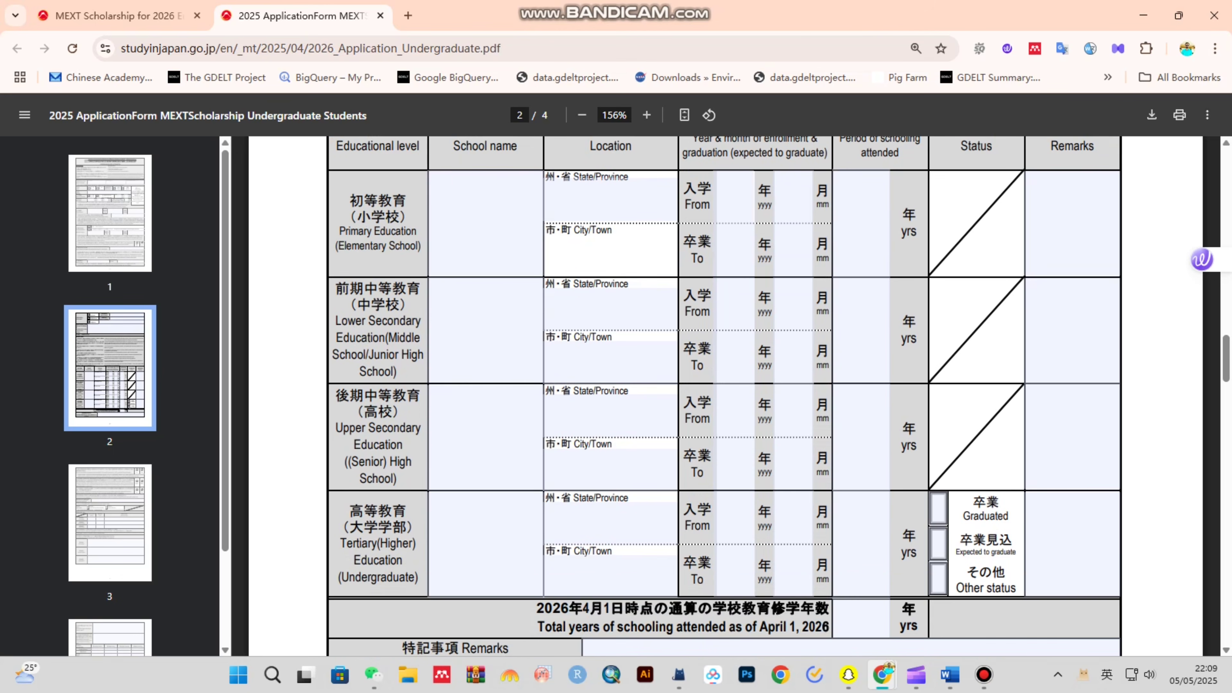
pyautogui.moveTo(336, 320); pyautogui.dragTo(397, 373)
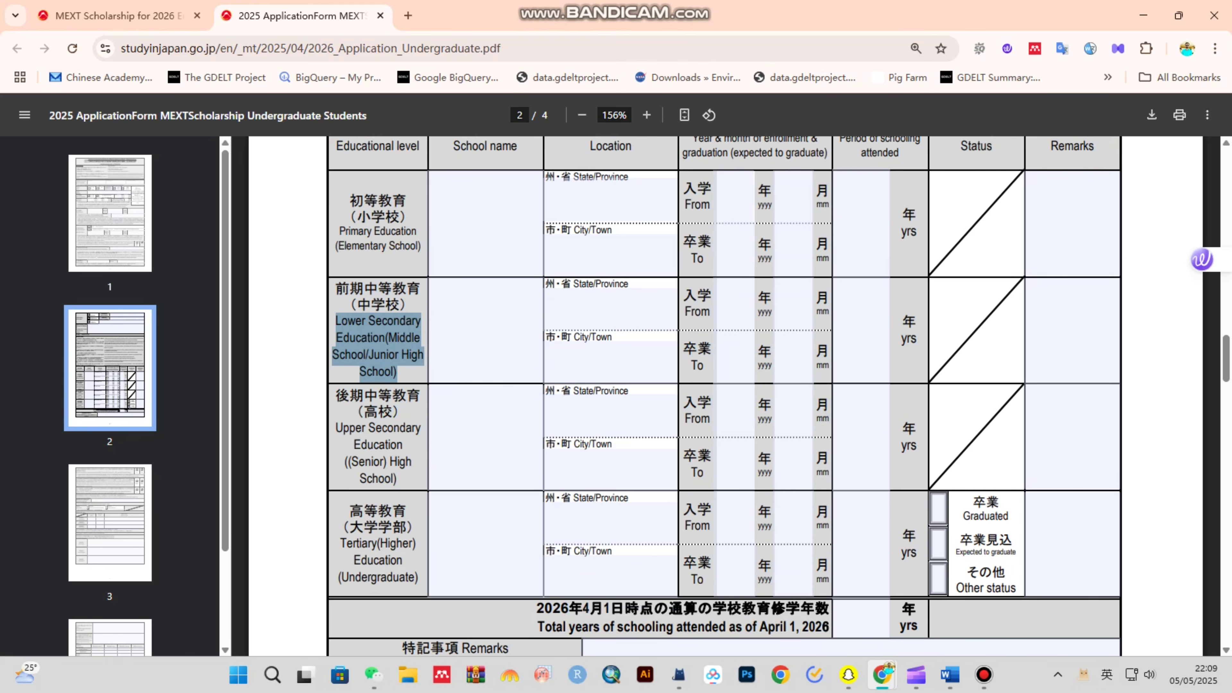
pyautogui.moveTo(336, 428); pyautogui.dragTo(397, 479)
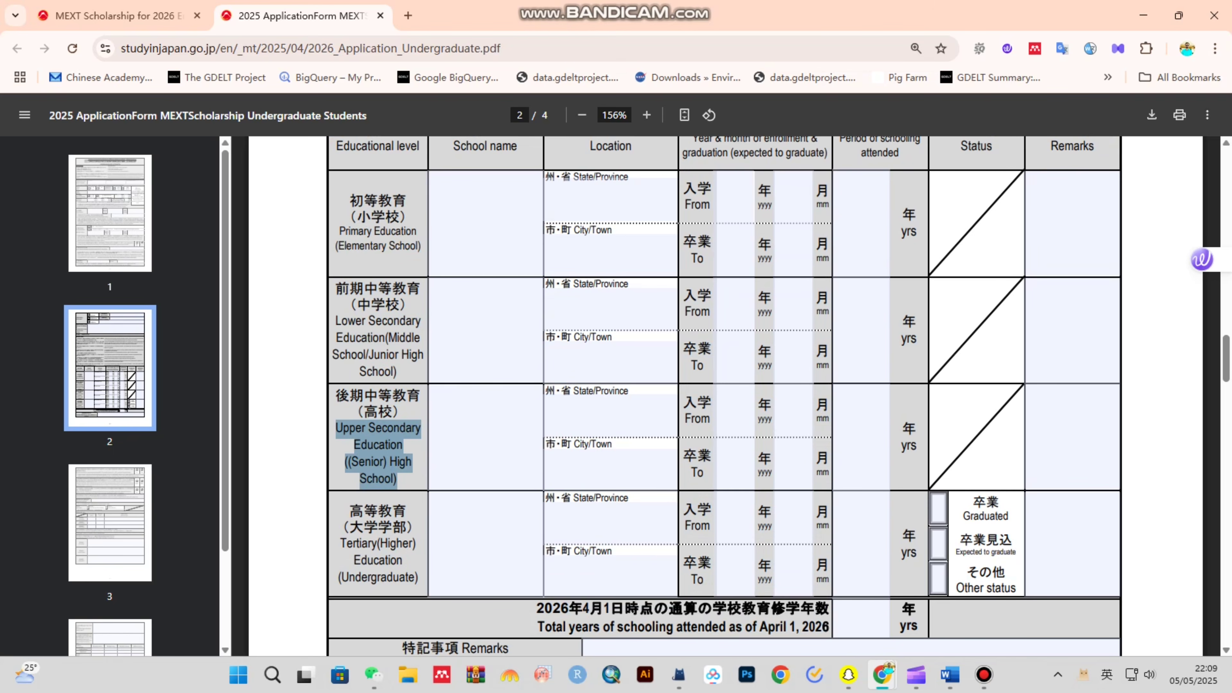
pyautogui.click(340, 543)
pyautogui.moveTo(345, 543); pyautogui.dragTo(418, 578)
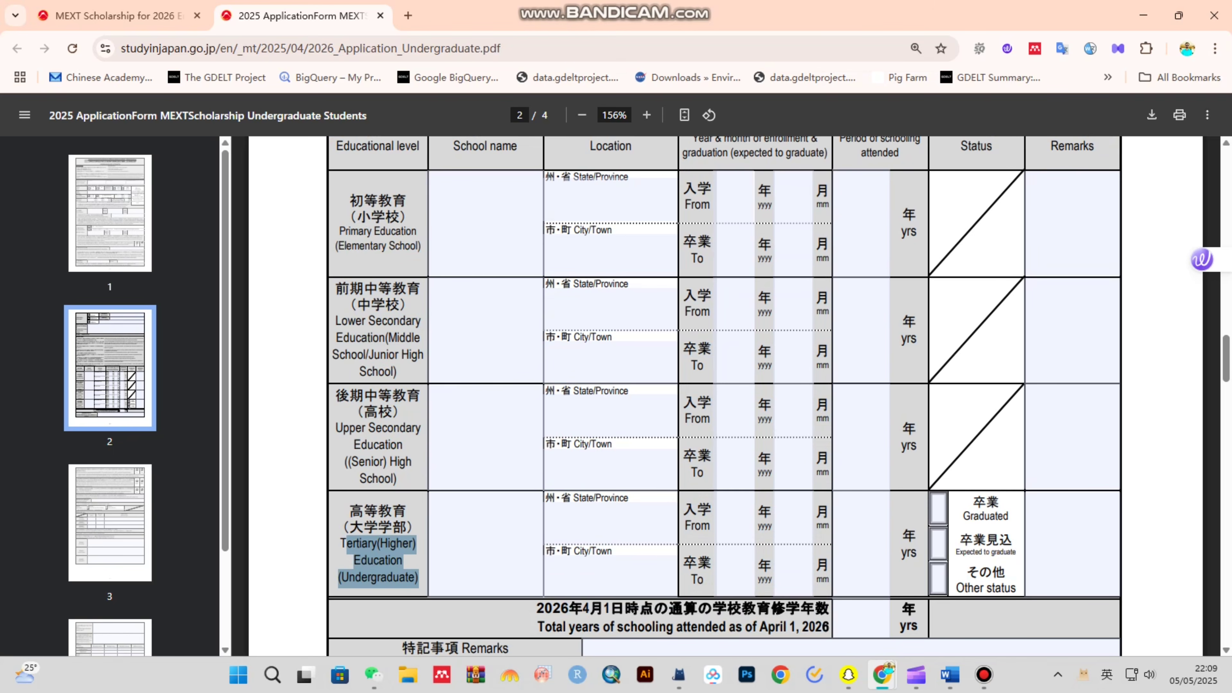
pyautogui.scroll(-3, 679, 388)
pyautogui.scroll(3, 679, 388)
pyautogui.scroll(-3, 726, 396)
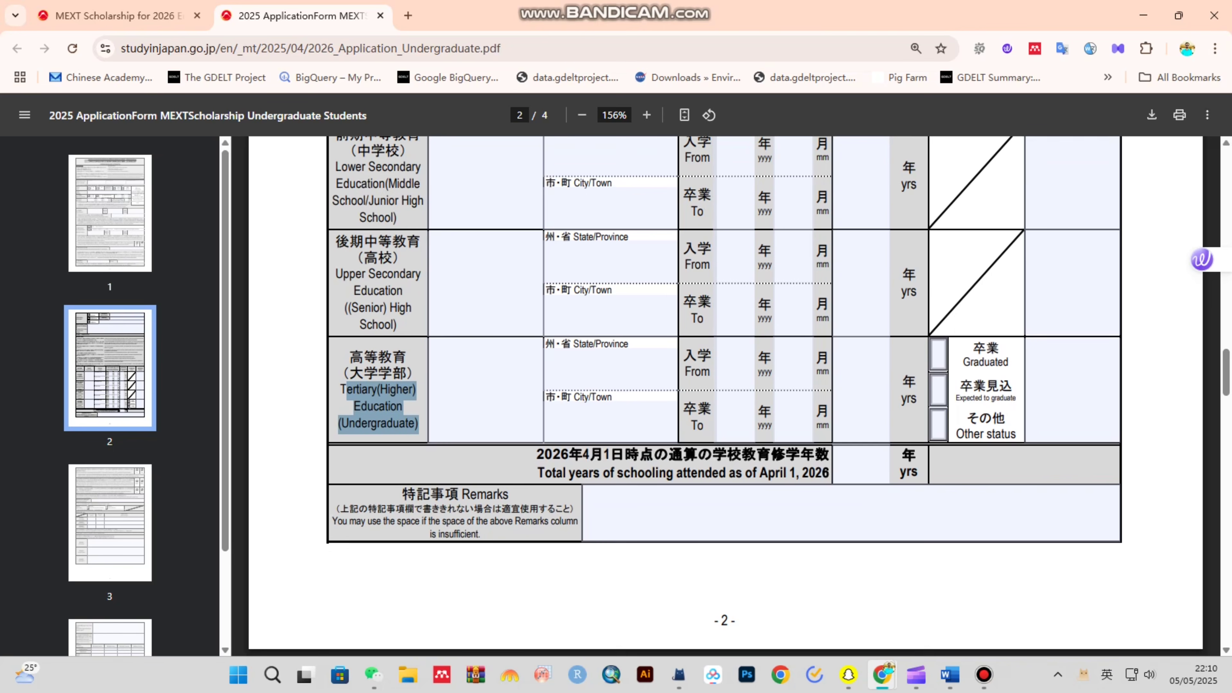
pyautogui.click(862, 464)
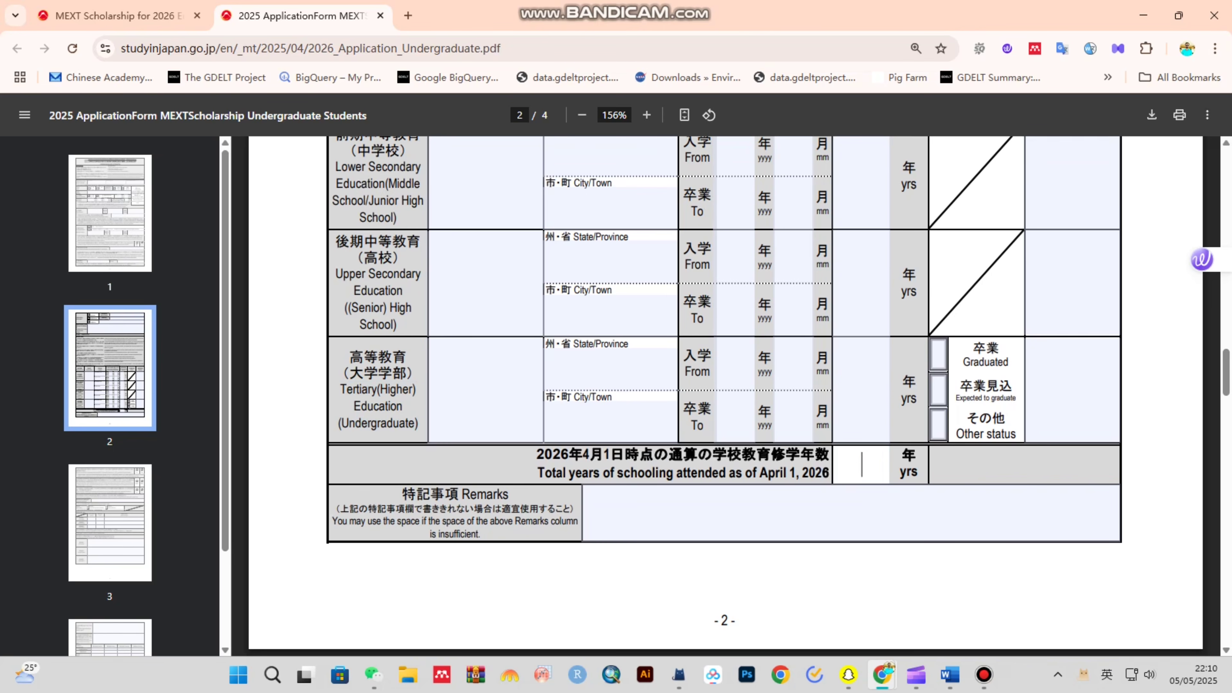
pyautogui.write('12')
pyautogui.press('BackSpace')
pyautogui.press('BackSpace')
# - Answer NO to question 12 about other MEXT programs
pyautogui.scroll(-10, 726, 395)
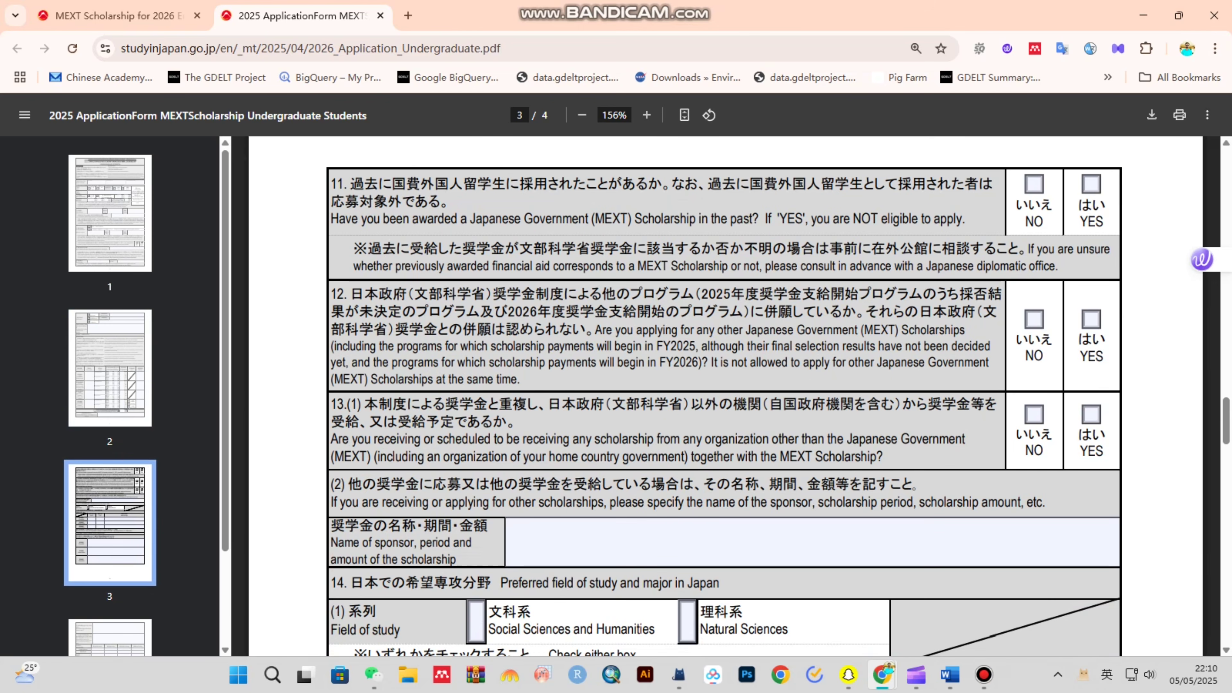
pyautogui.moveTo(330, 219); pyautogui.dragTo(963, 219)
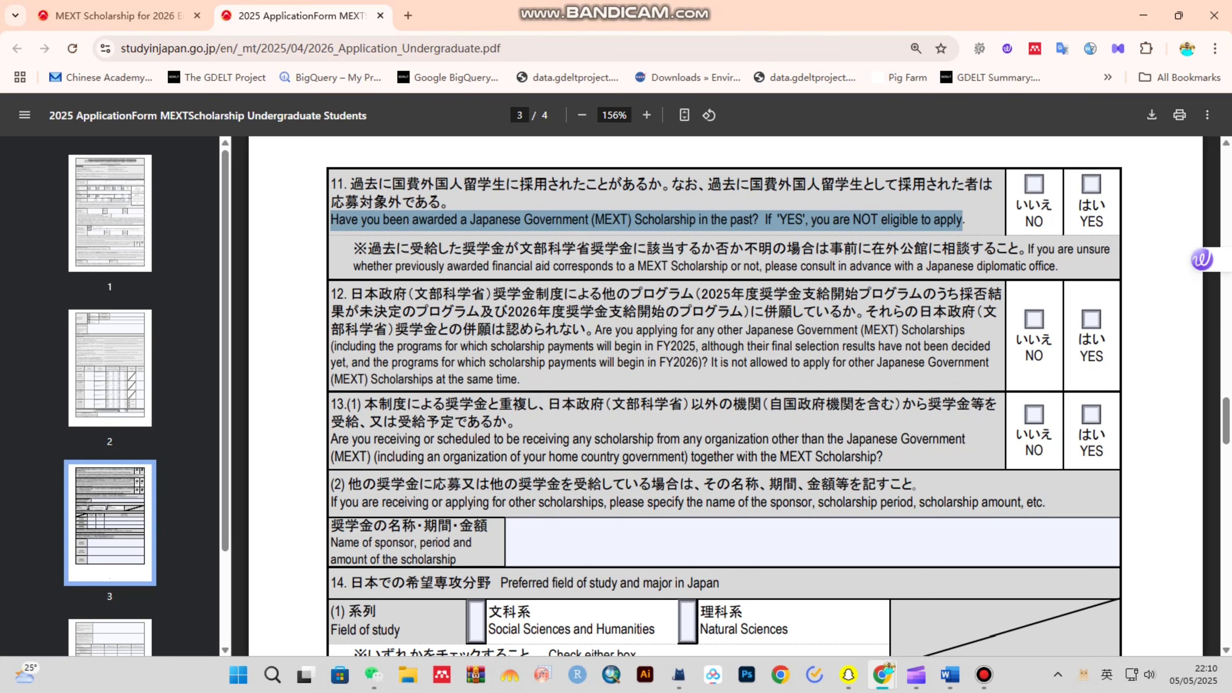
pyautogui.moveTo(377, 267); pyautogui.dragTo(1042, 267)
pyautogui.click(1042, 268)
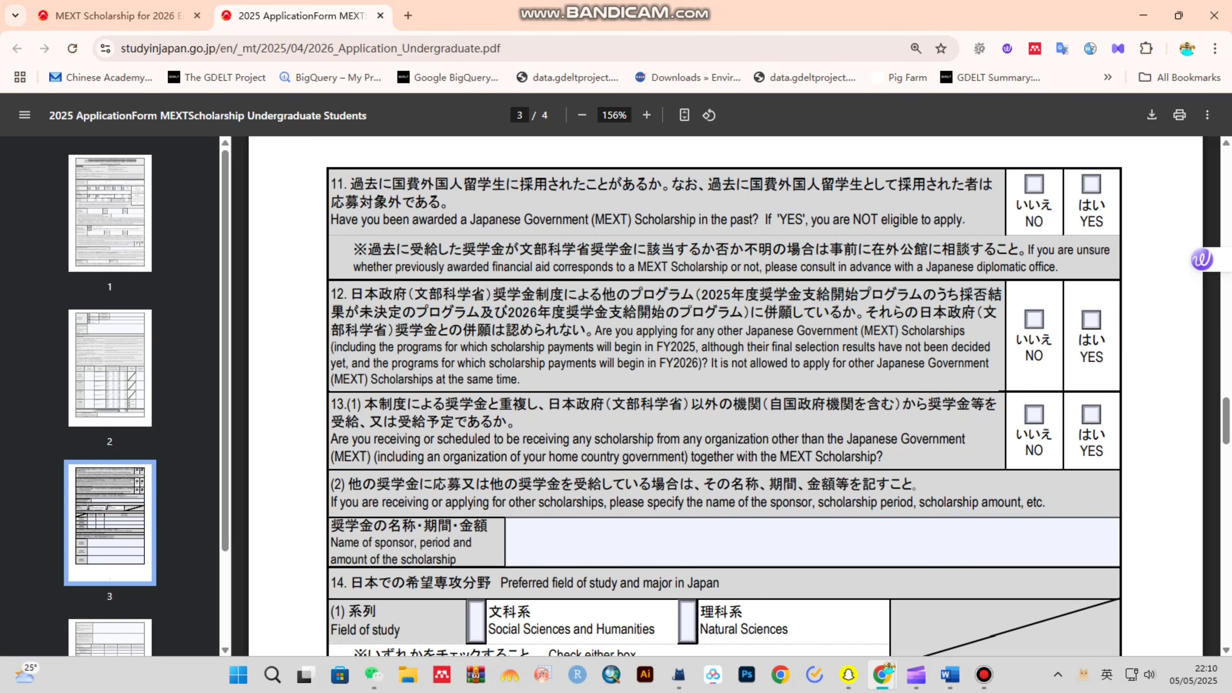
pyautogui.moveTo(596, 330); pyautogui.dragTo(521, 381)
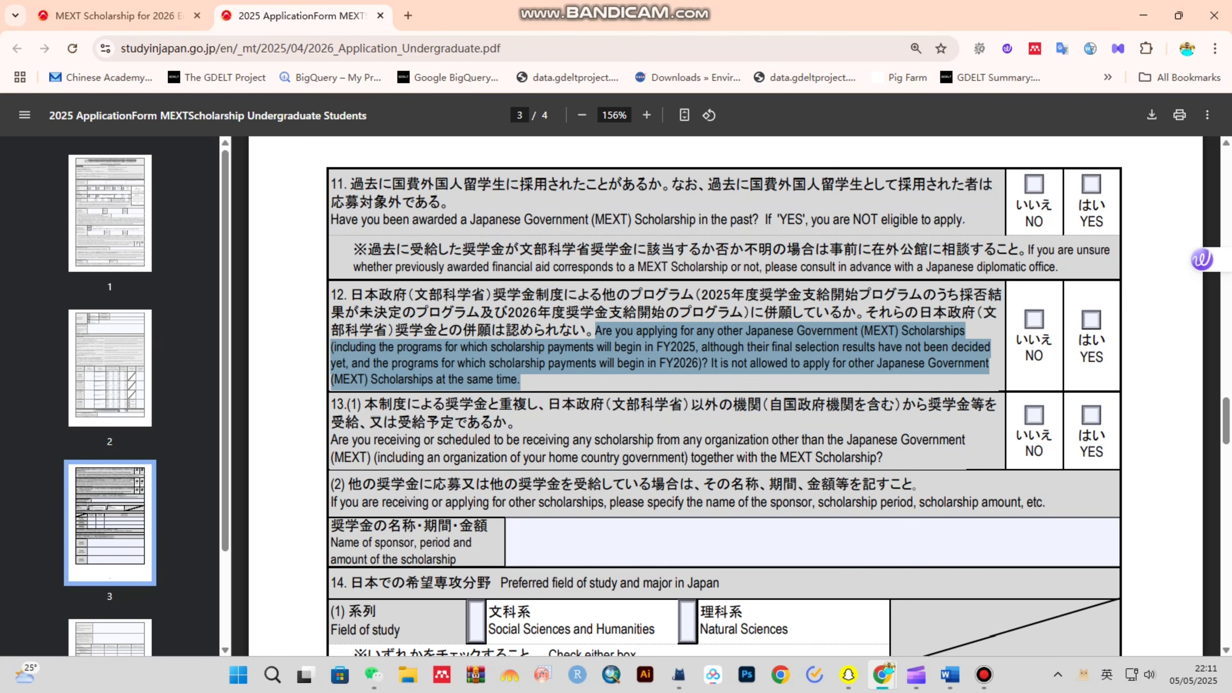
pyautogui.click(1034, 319)
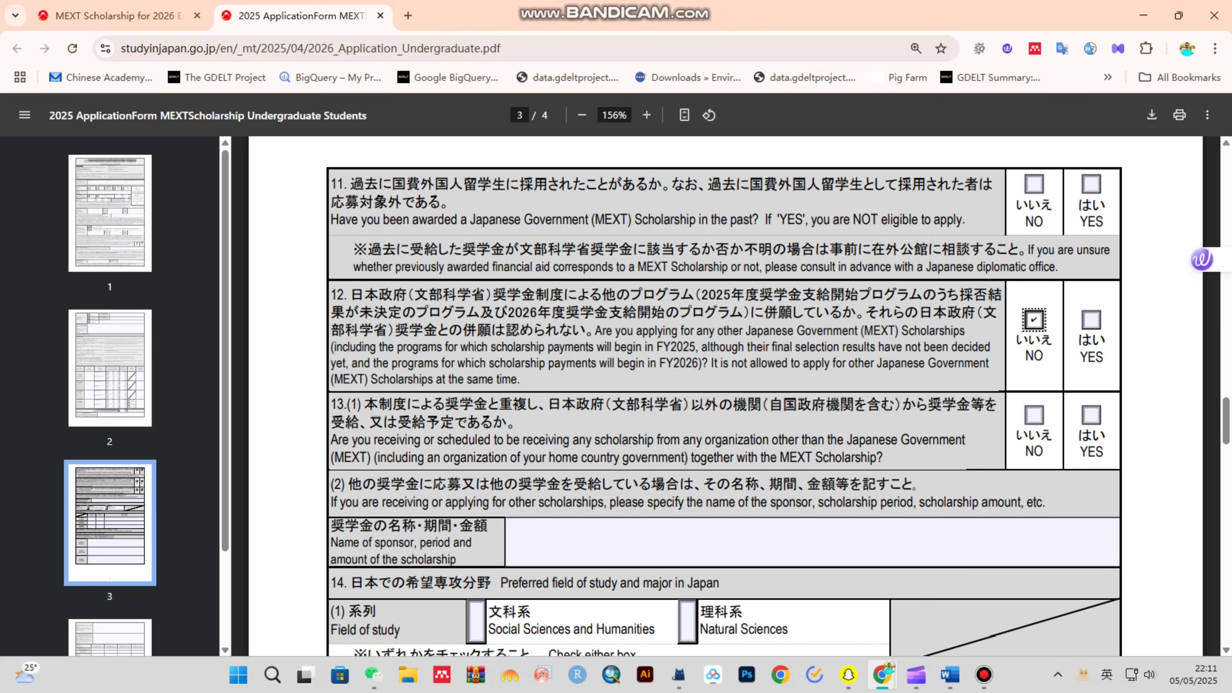
# - Answer No to question 13(1) about scholarships from other organizations
pyautogui.moveTo(331, 439); pyautogui.dragTo(883, 459)
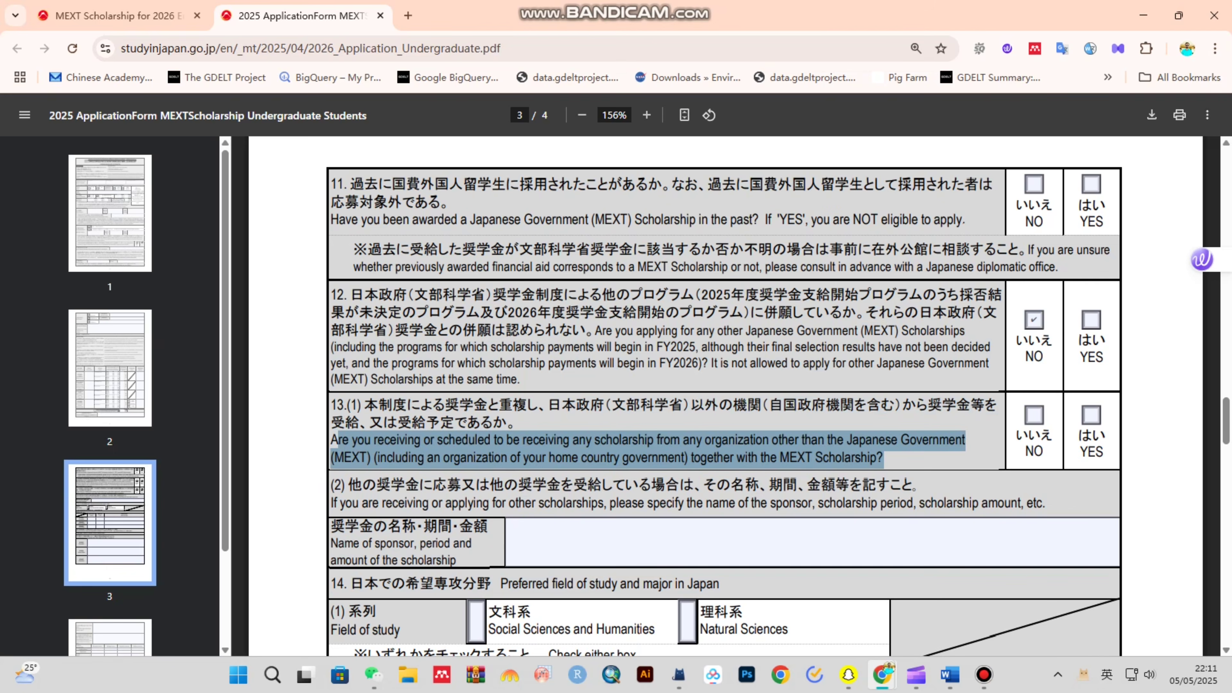
pyautogui.click(1034, 415)
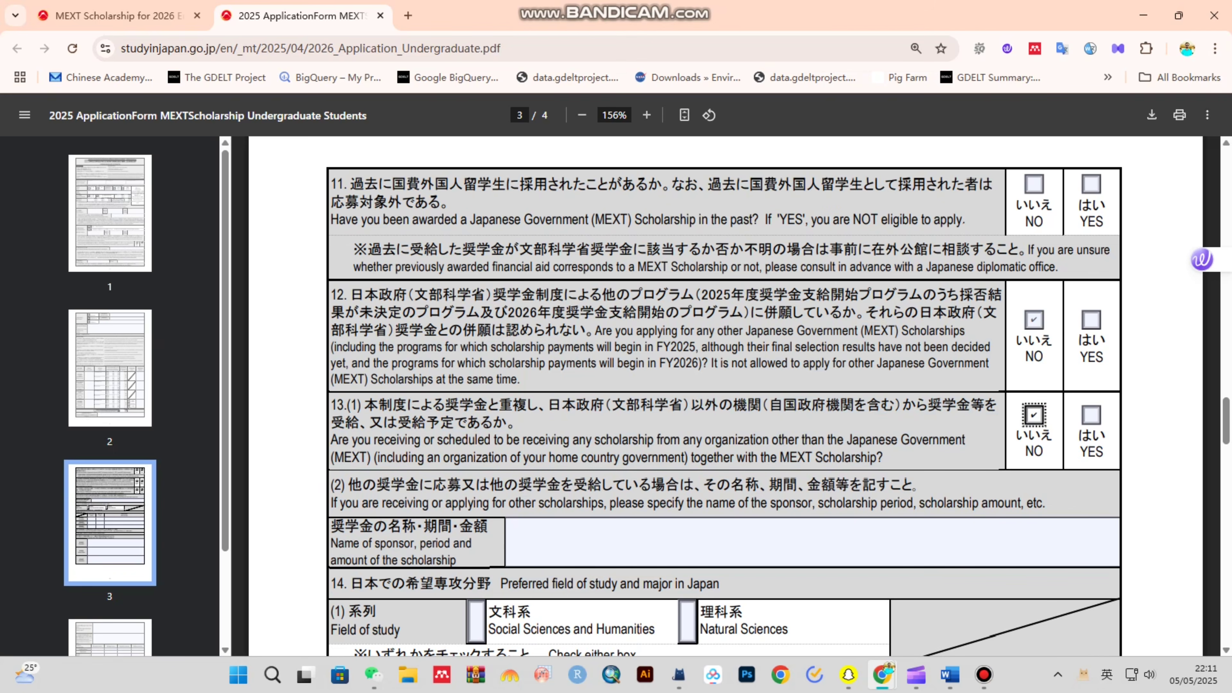
pyautogui.scroll(-2, 725, 396)
pyautogui.moveTo(331, 466); pyautogui.dragTo(456, 484)
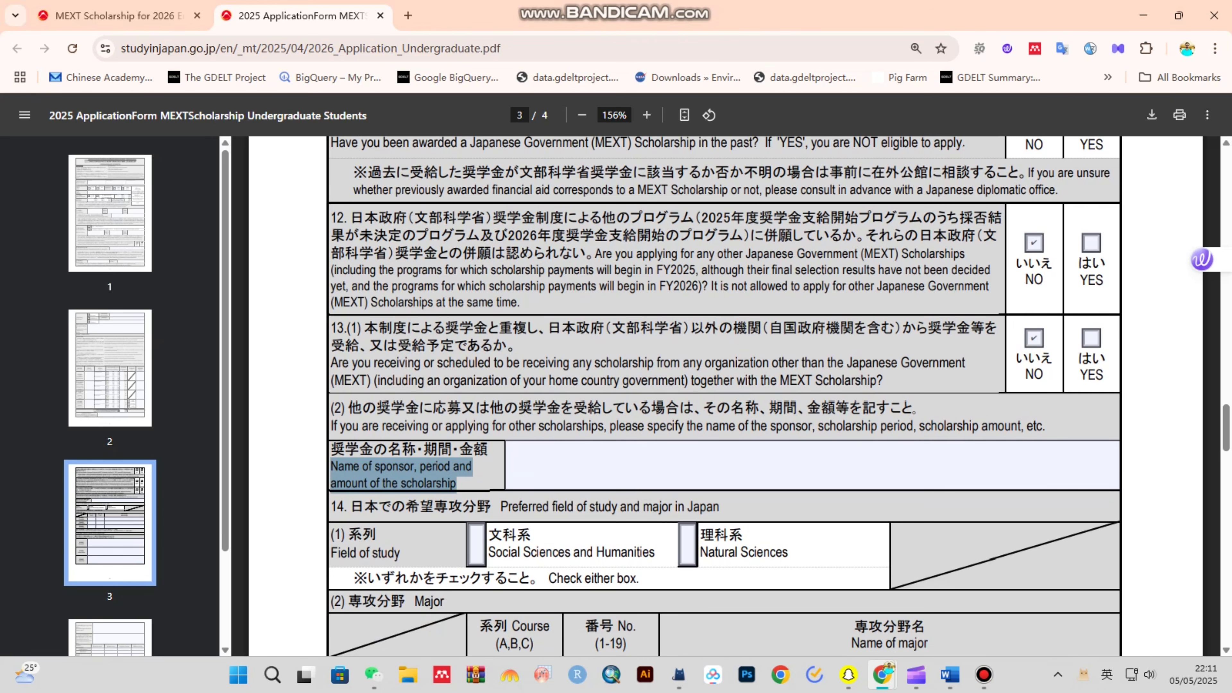
pyautogui.scroll(-5, 723, 396)
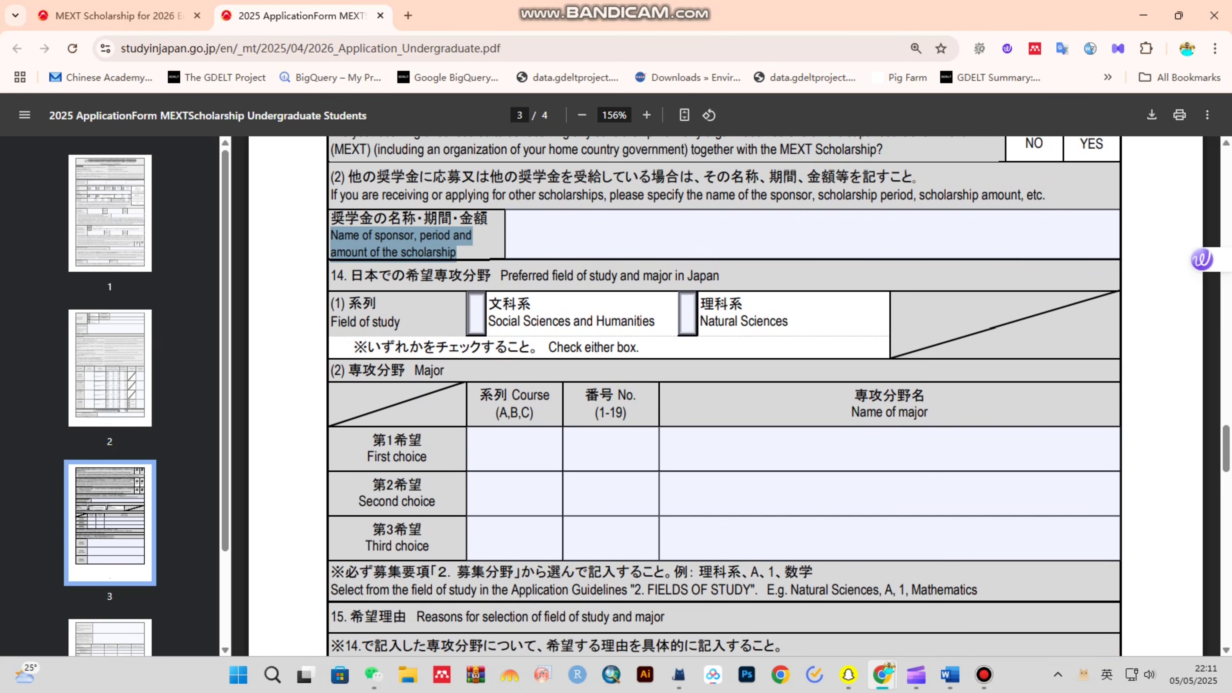
pyautogui.moveTo(512, 277); pyautogui.dragTo(722, 276)
pyautogui.click(726, 243)
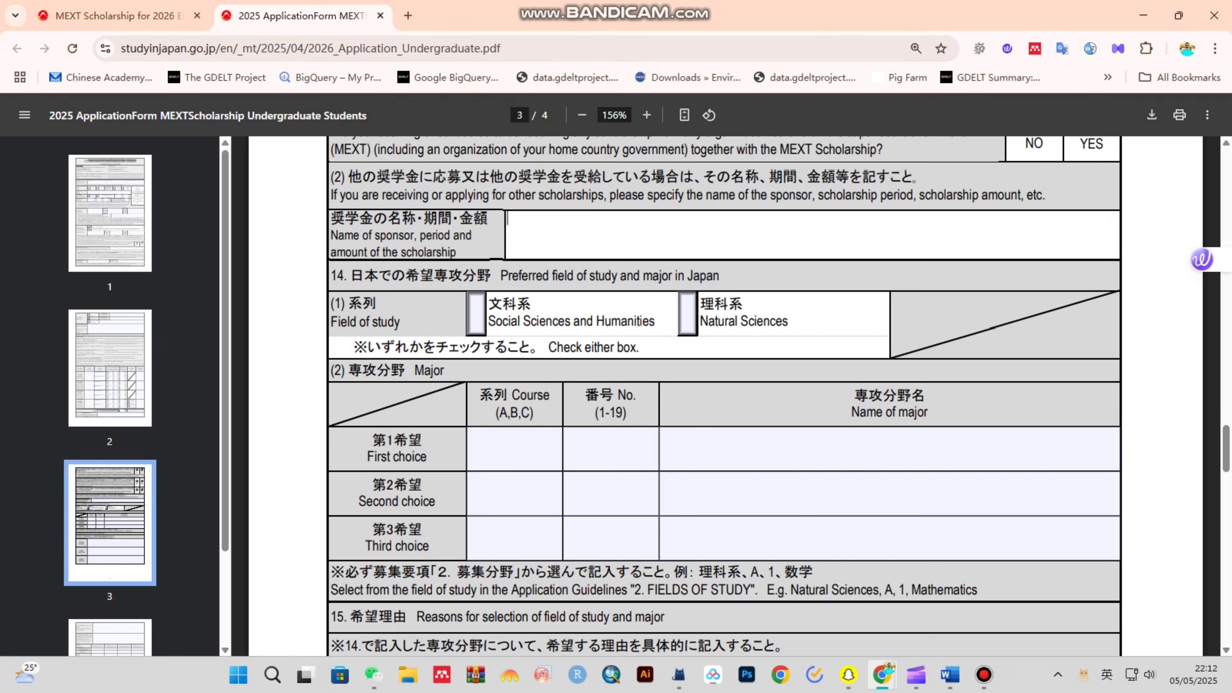
# - Tick Social Sciences and Humanities as the field of study under 14(1)
pyautogui.moveTo(488, 304); pyautogui.dragTo(789, 323)
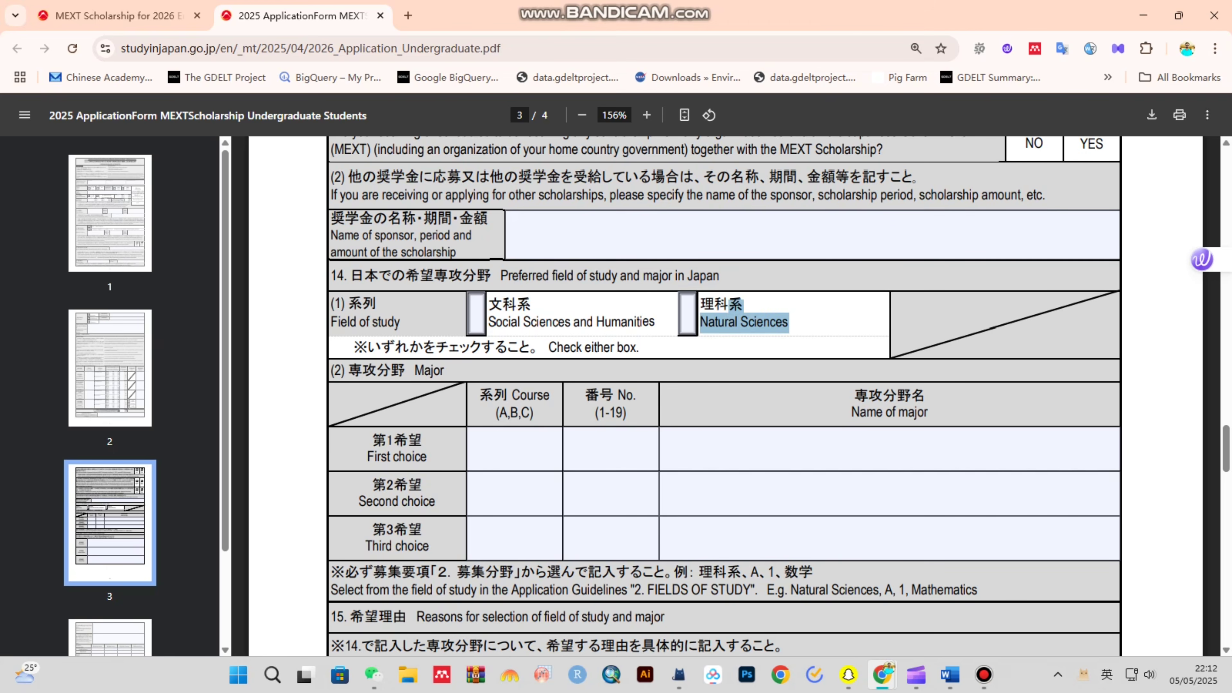
pyautogui.click(477, 314)
pyautogui.click(688, 314)
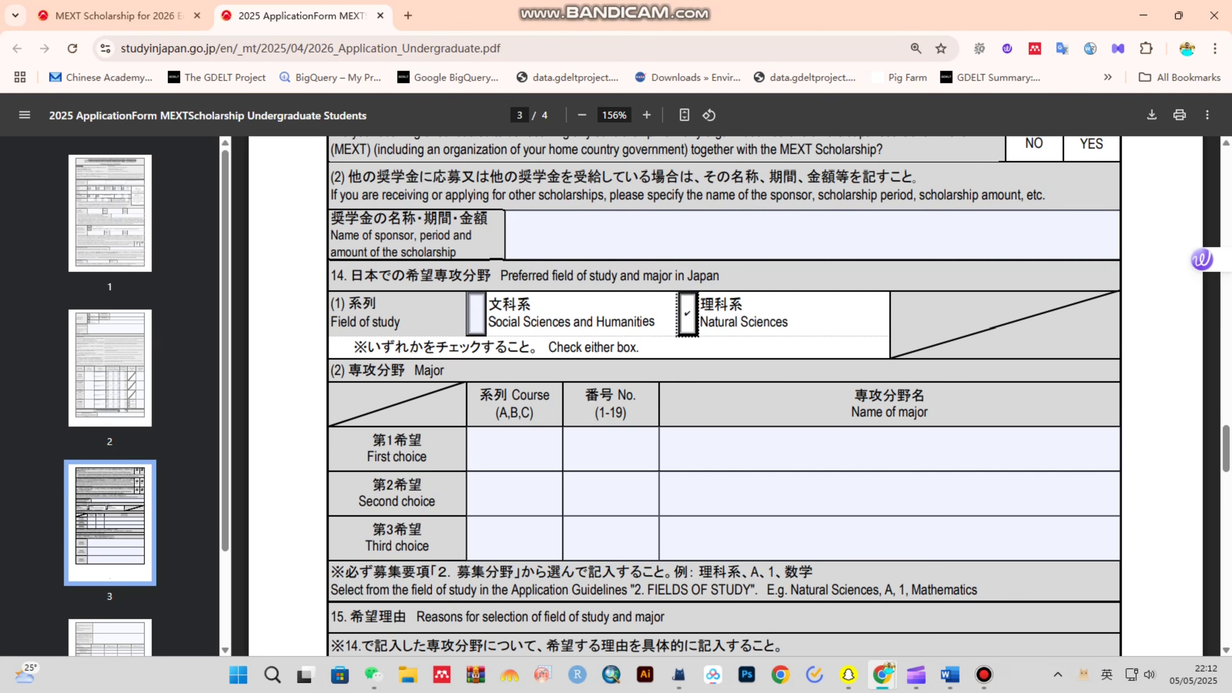
pyautogui.click(476, 315)
pyautogui.scroll(-1, 723, 396)
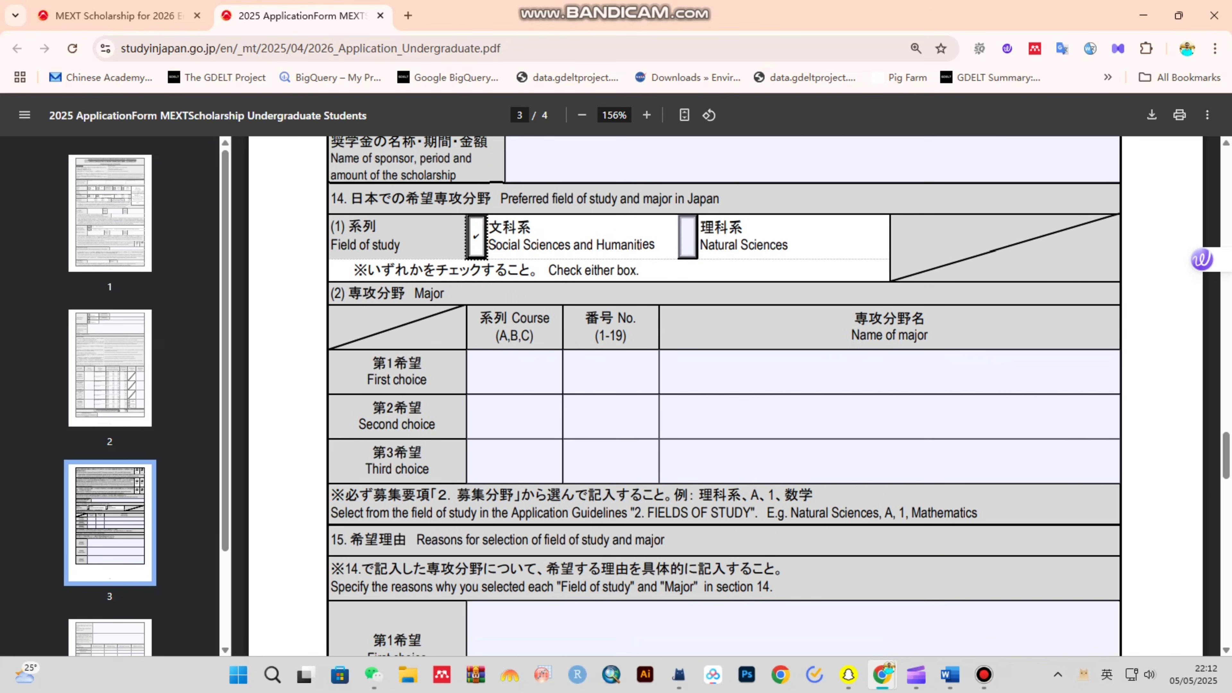
pyautogui.moveTo(445, 293); pyautogui.dragTo(346, 293)
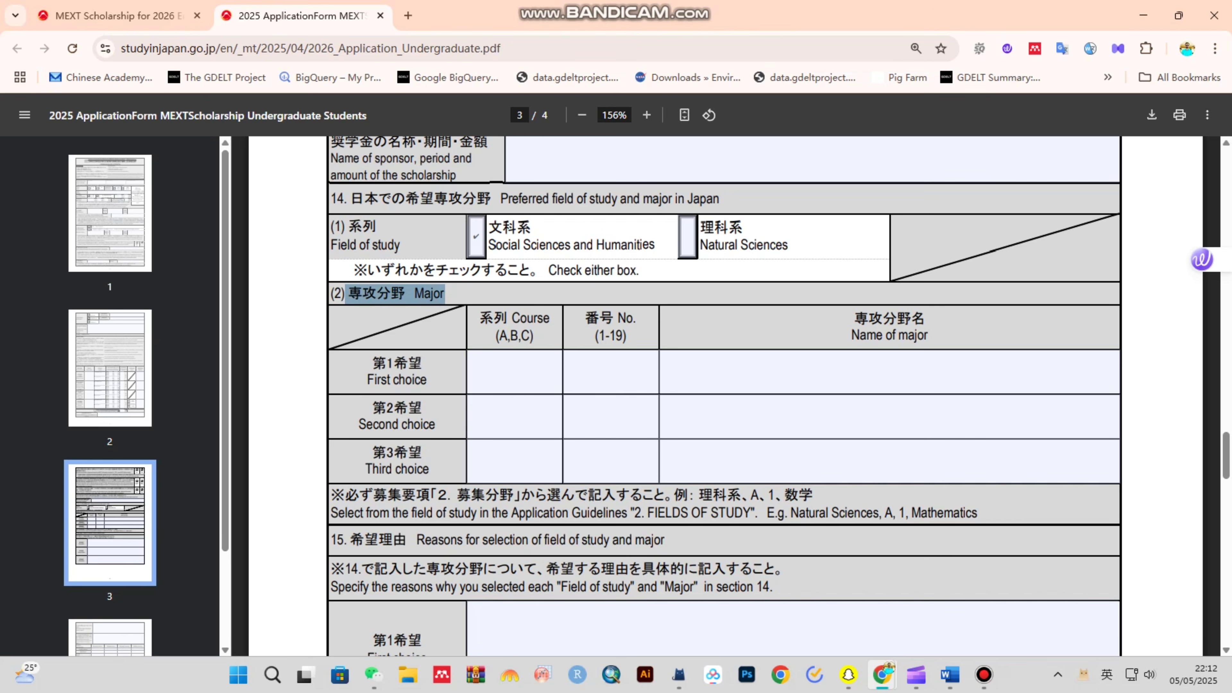
pyautogui.scroll(-3, 724, 396)
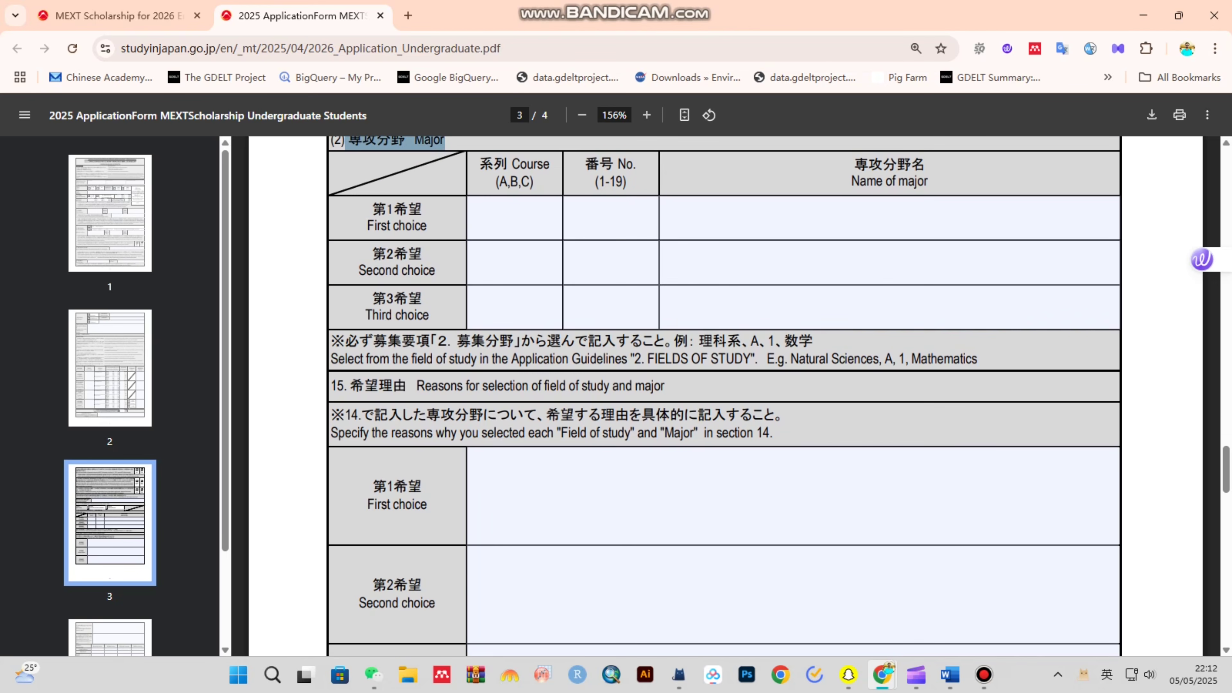
pyautogui.scroll(-2, 724, 396)
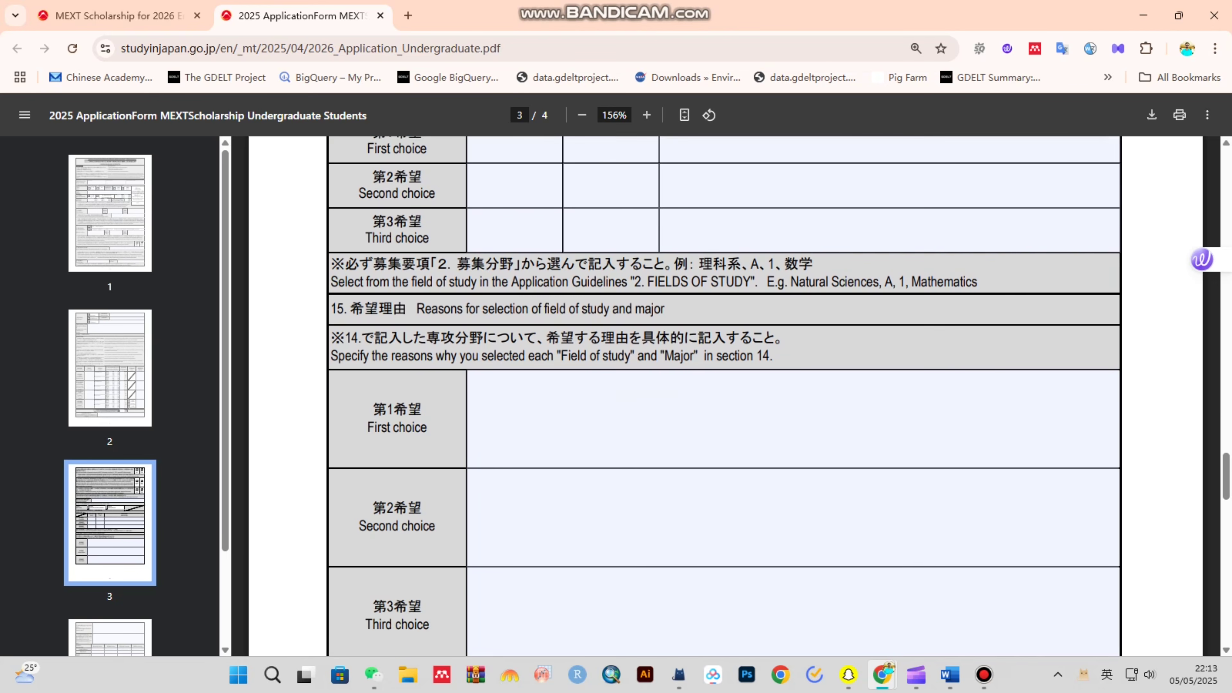
pyautogui.moveTo(358, 356); pyautogui.dragTo(765, 356)
pyautogui.scroll(-3, 764, 356)
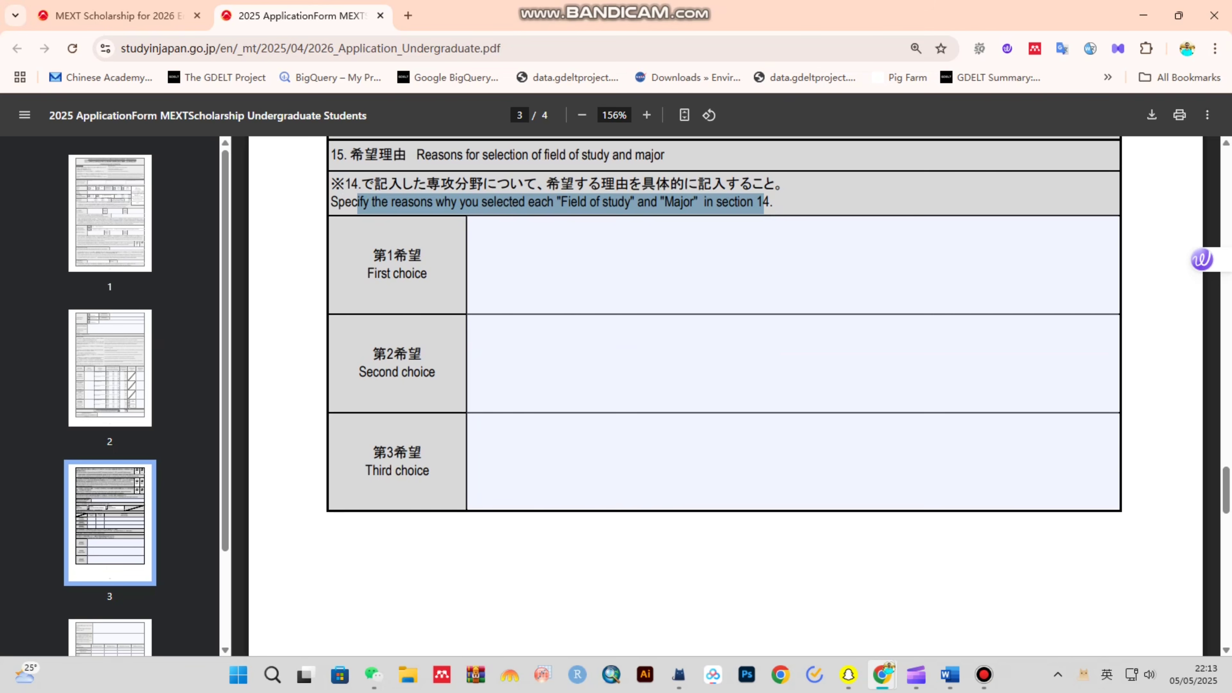
# - Scroll down to page 4 of the PDF form
pyautogui.scroll(-10, 726, 395)
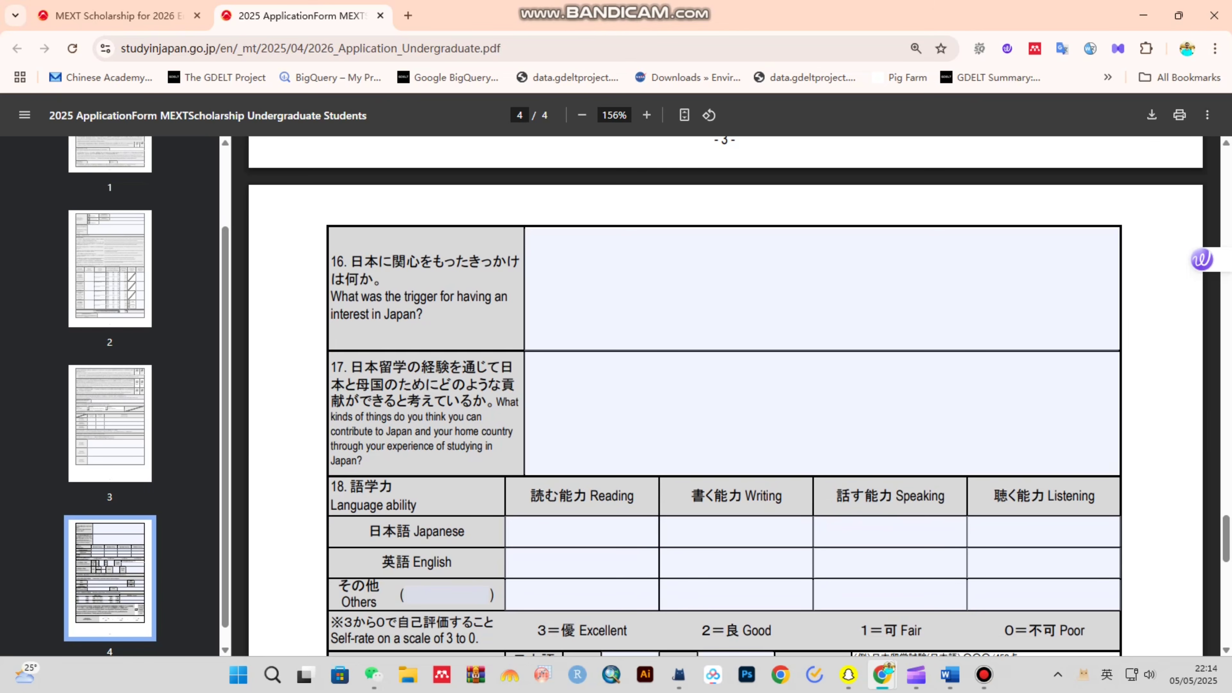
pyautogui.scroll(-6, 725, 396)
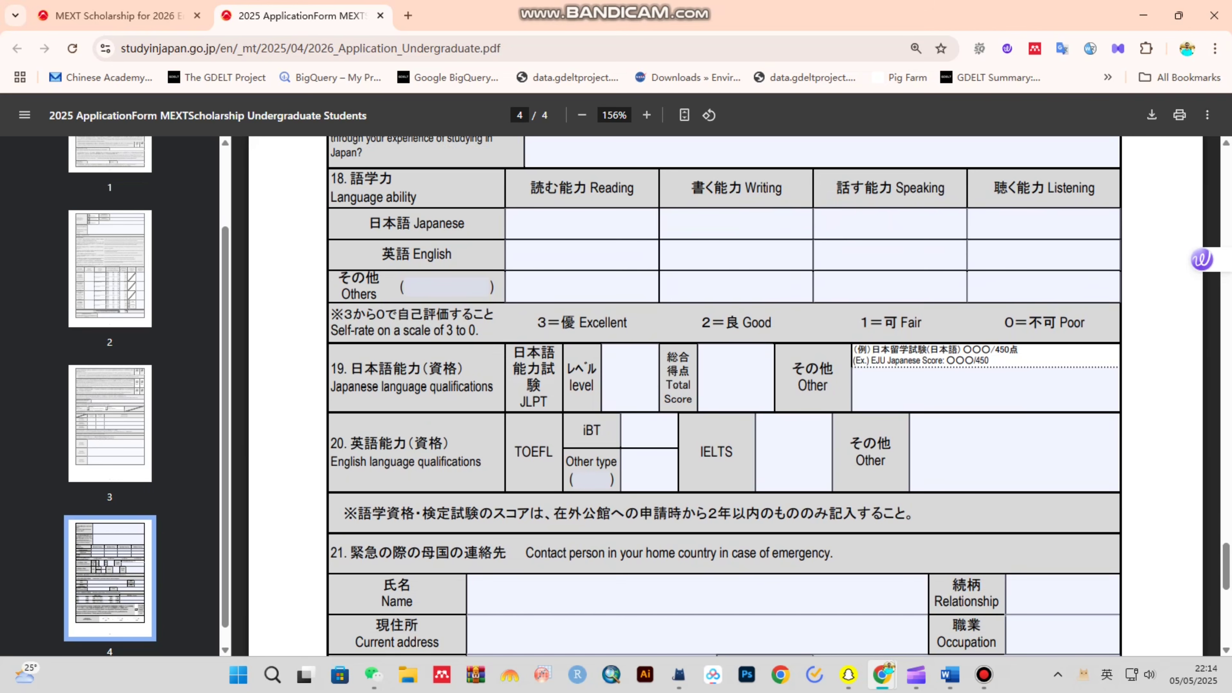
pyautogui.scroll(-5, 724, 396)
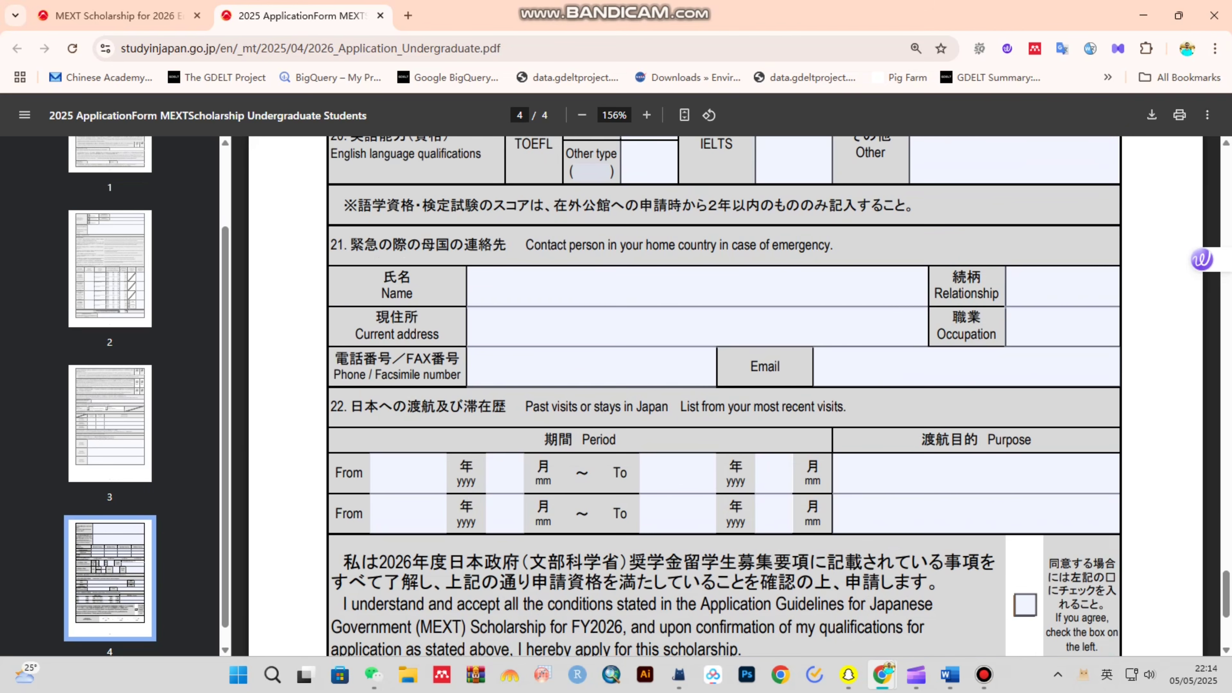
pyautogui.scroll(-1, 724, 396)
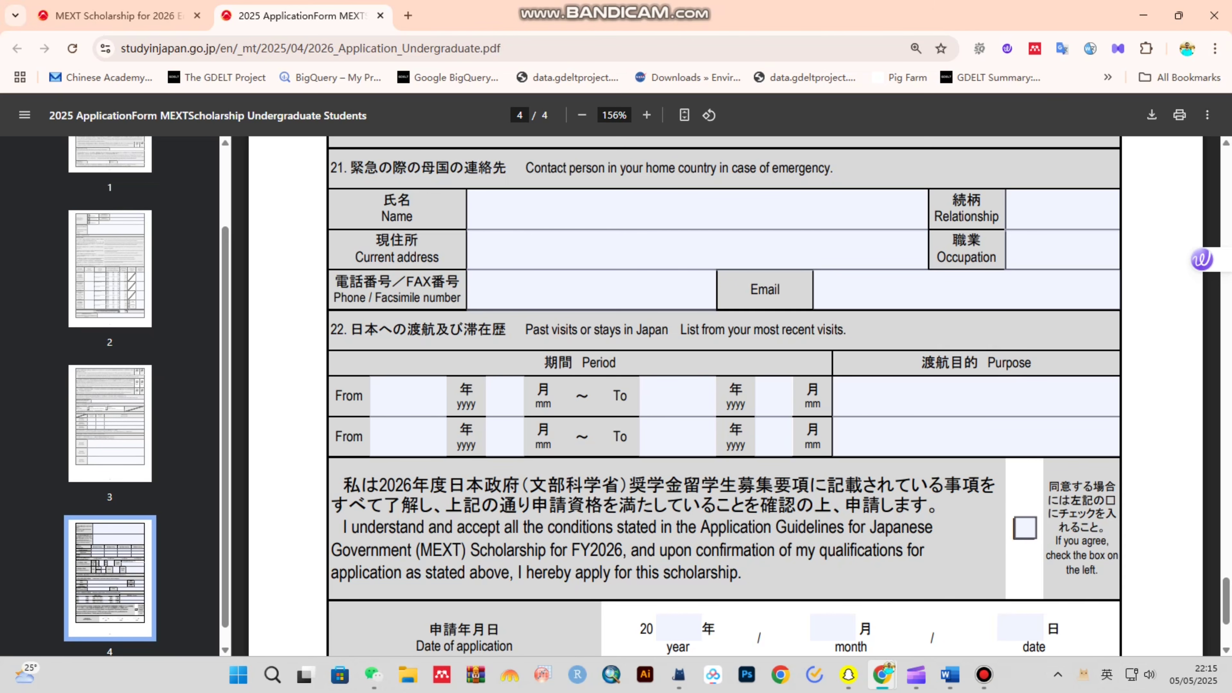
pyautogui.click(1026, 528)
pyautogui.click(1025, 529)
pyautogui.click(1026, 528)
pyautogui.click(1025, 528)
pyautogui.scroll(-4, 723, 388)
pyautogui.click(766, 466)
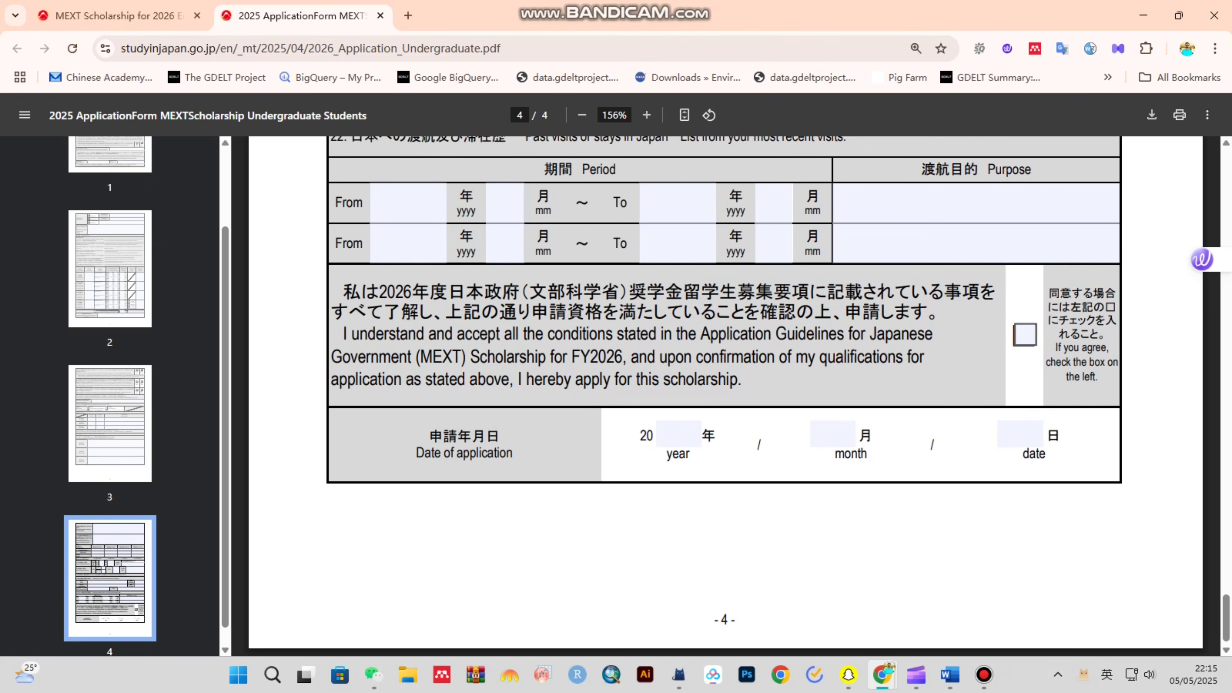
pyautogui.scroll(20, 725, 395)
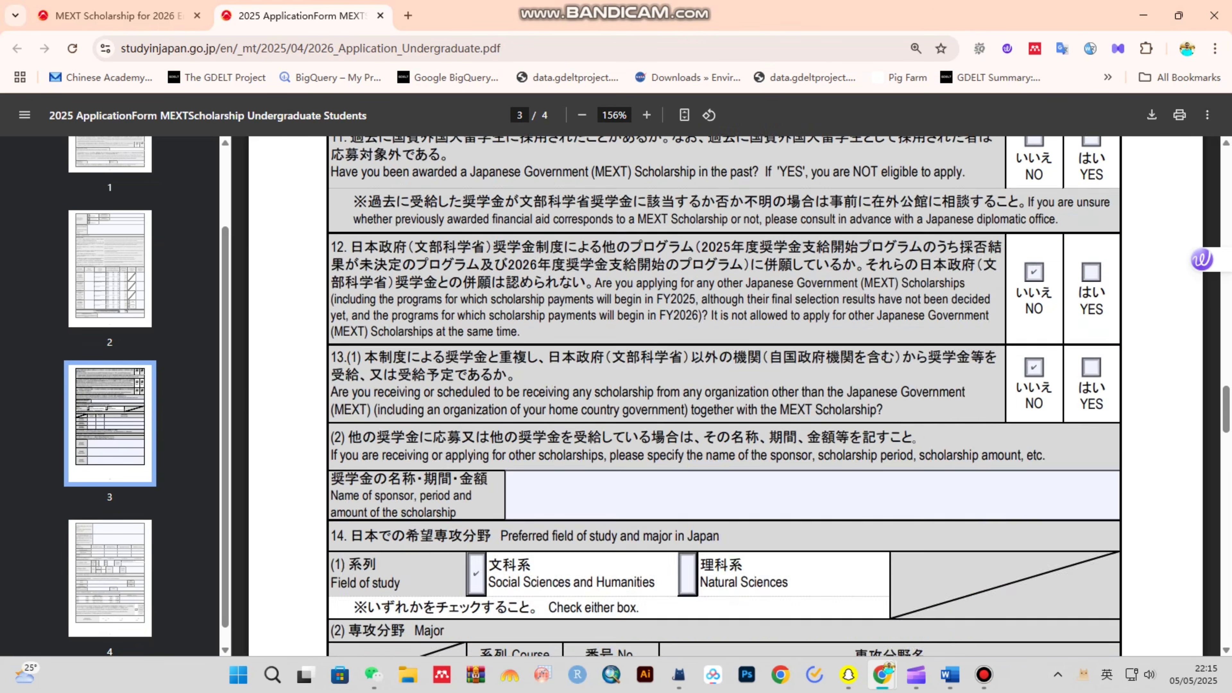
pyautogui.scroll(20, 725, 396)
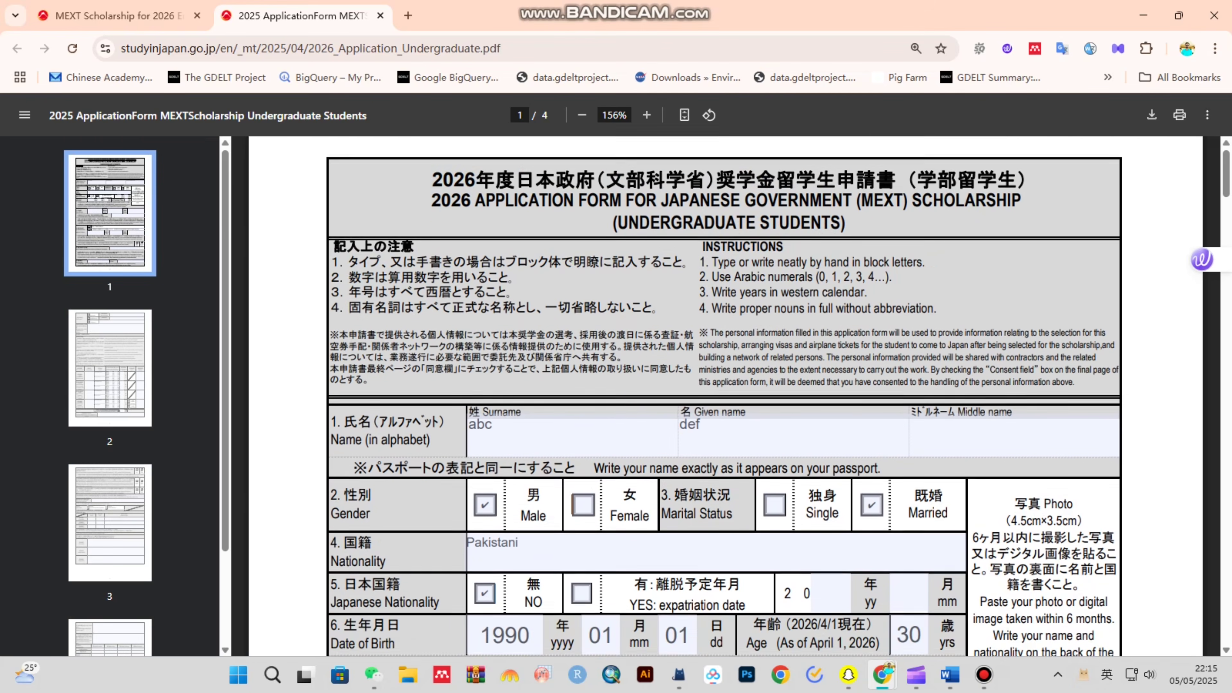
pyautogui.press('End')
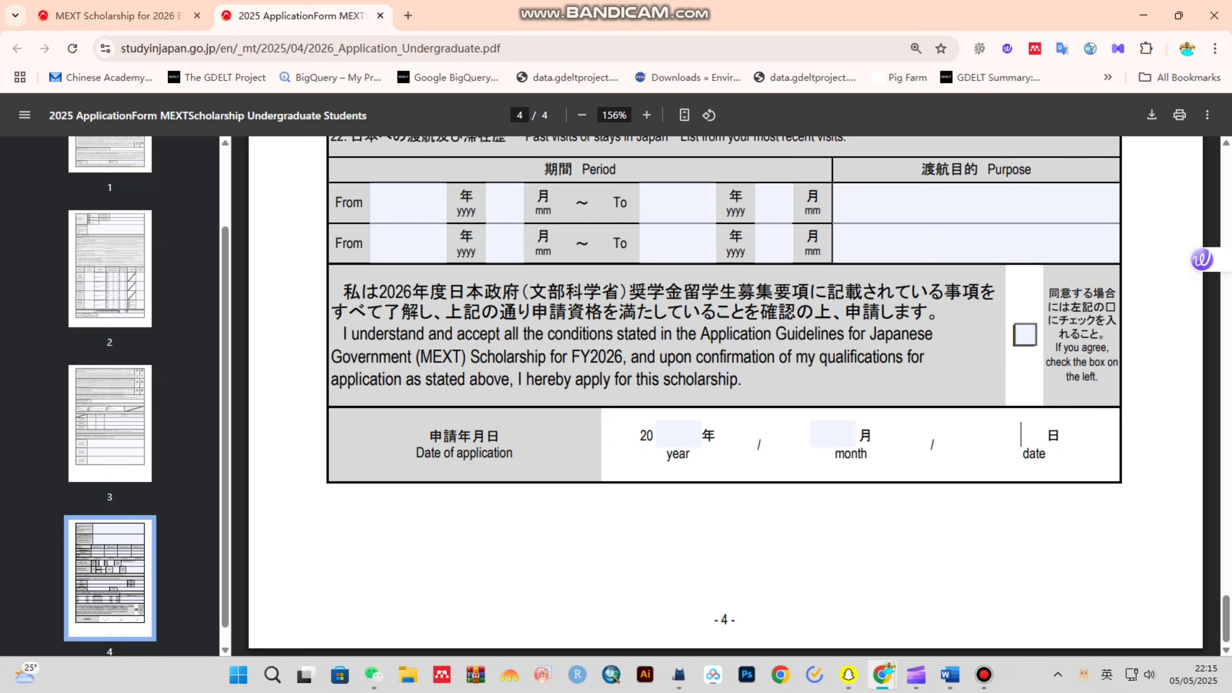
pyautogui.press('Escape')
pyautogui.scroll(20, 726, 395)
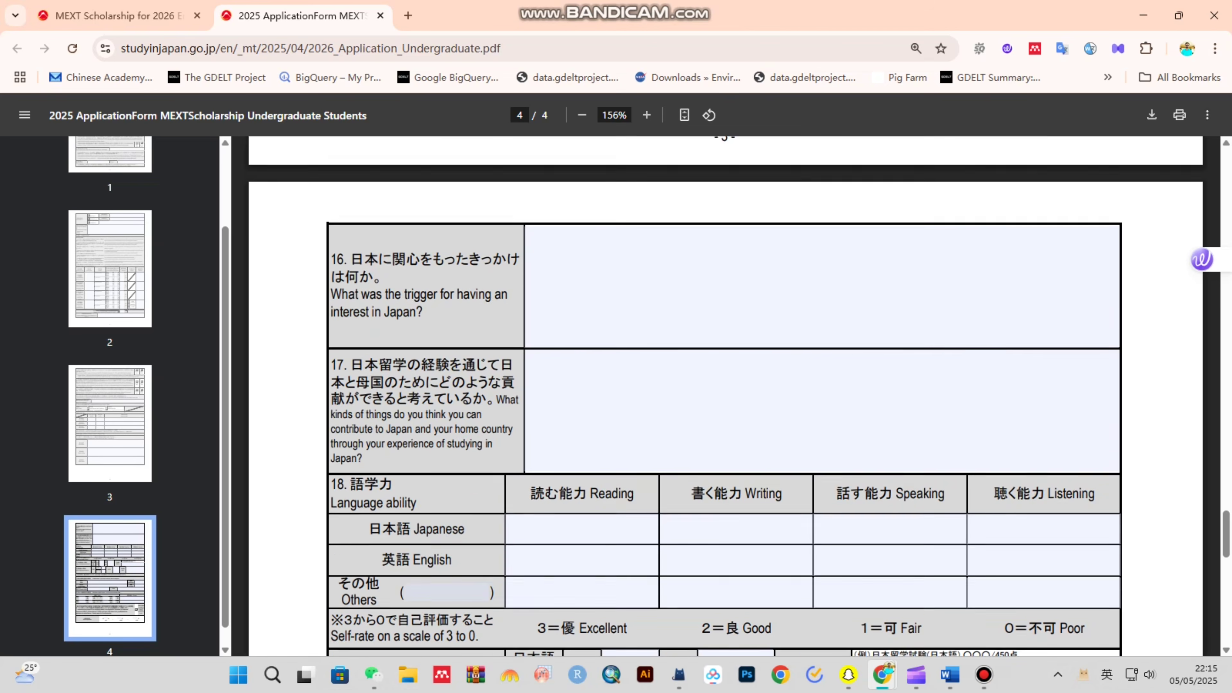
pyautogui.scroll(20, 725, 396)
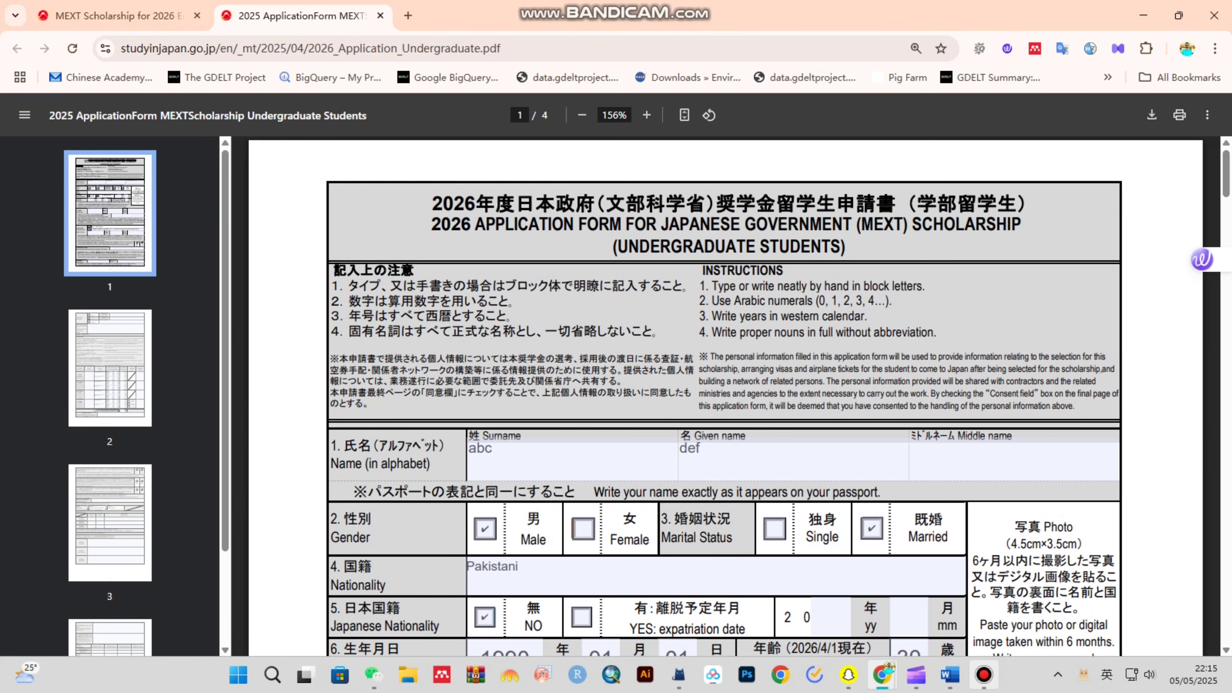
pyautogui.press('End')
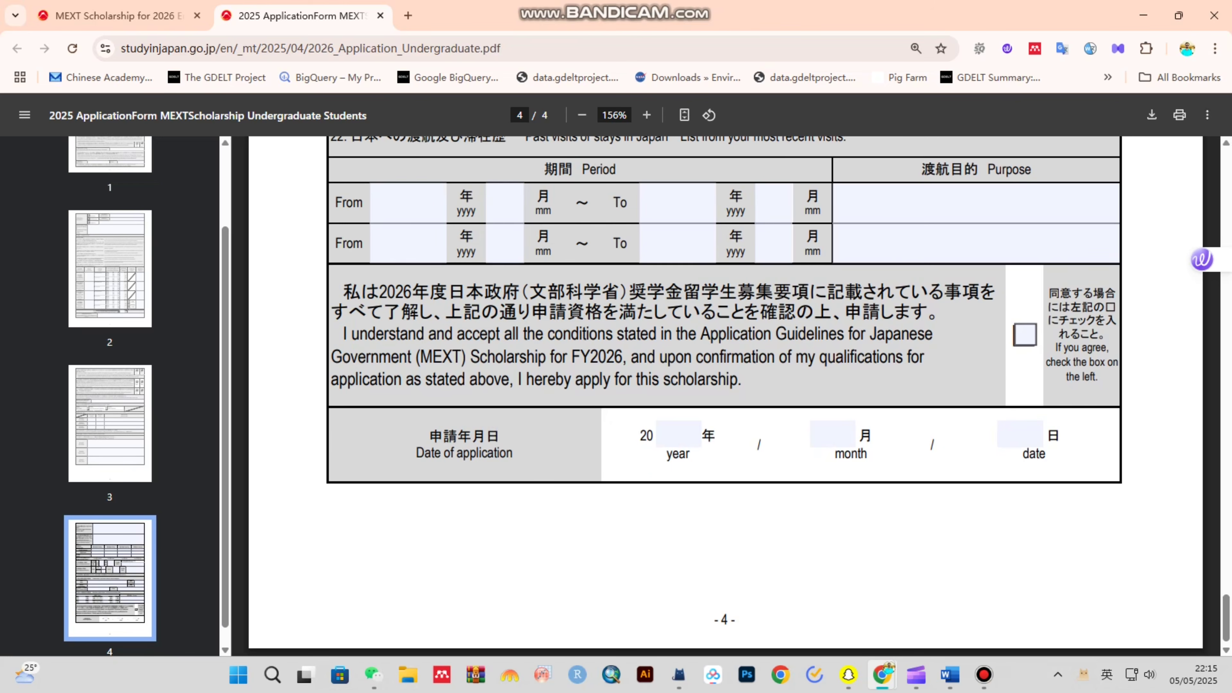
pyautogui.scroll(20, 725, 396)
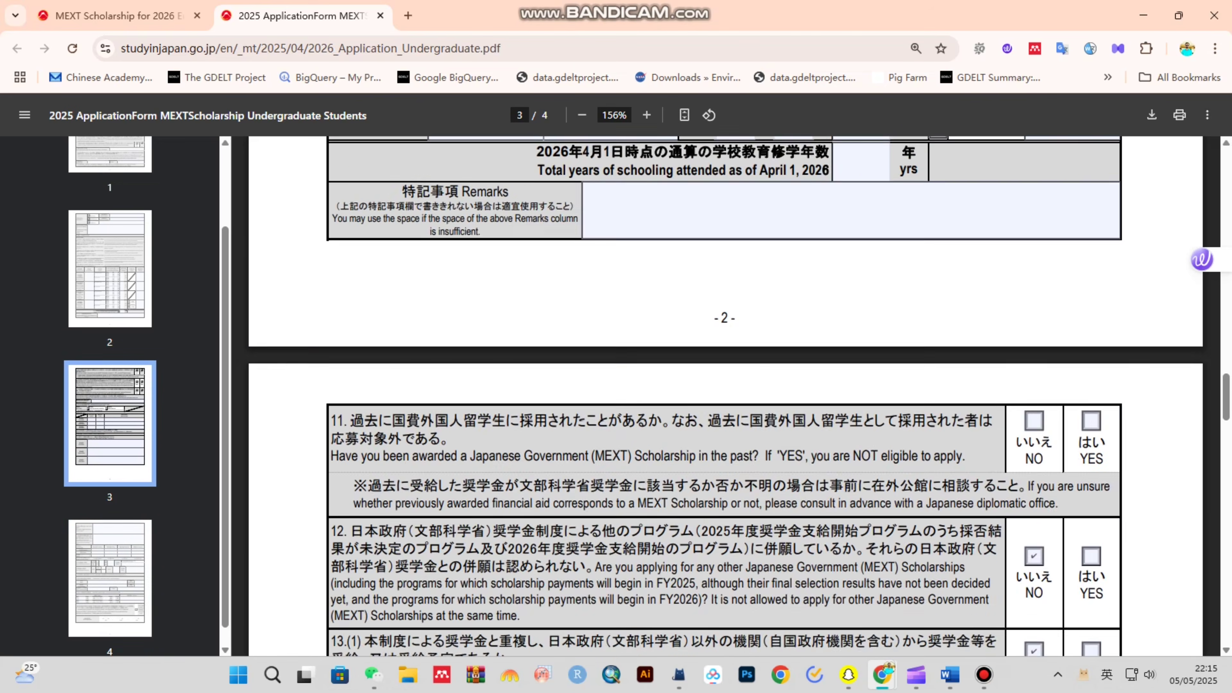
pyautogui.scroll(20, 725, 395)
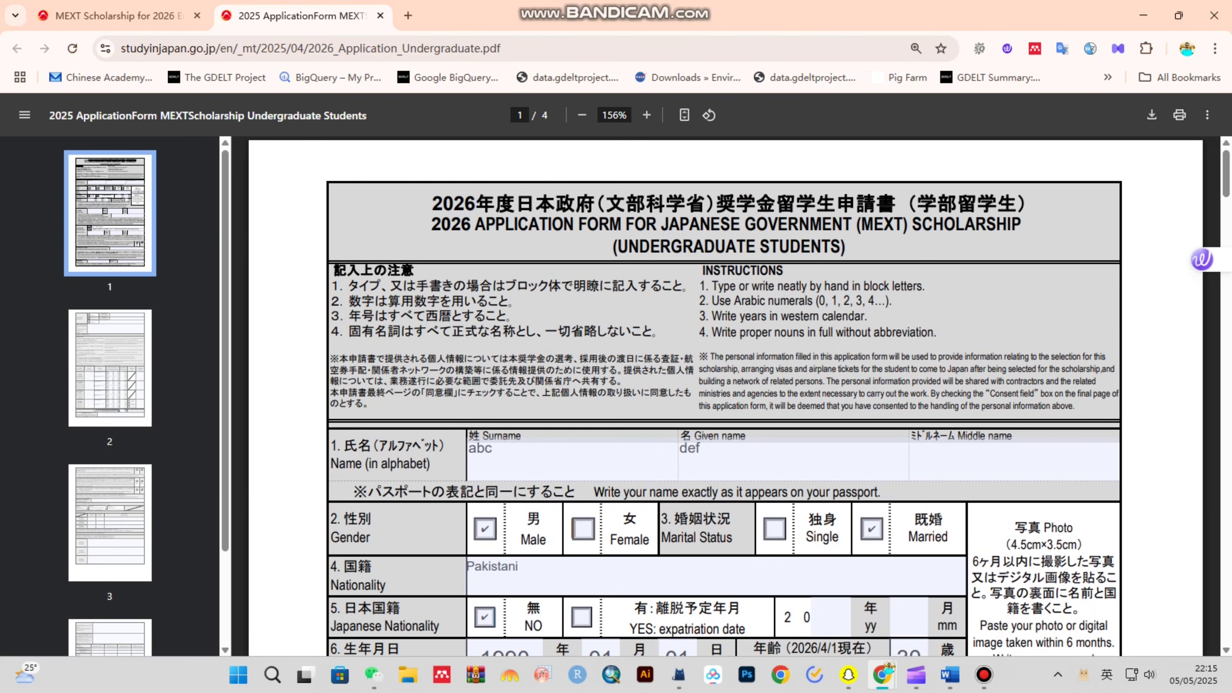
pyautogui.press('End')
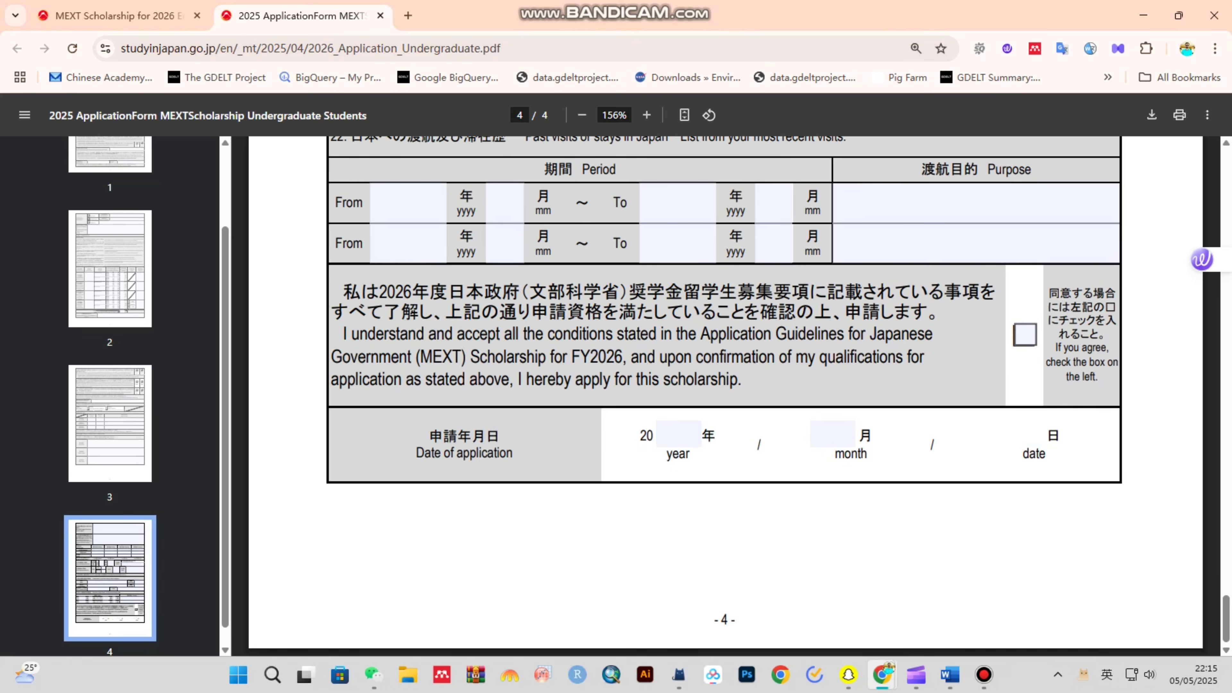
pyautogui.scroll(15, 726, 395)
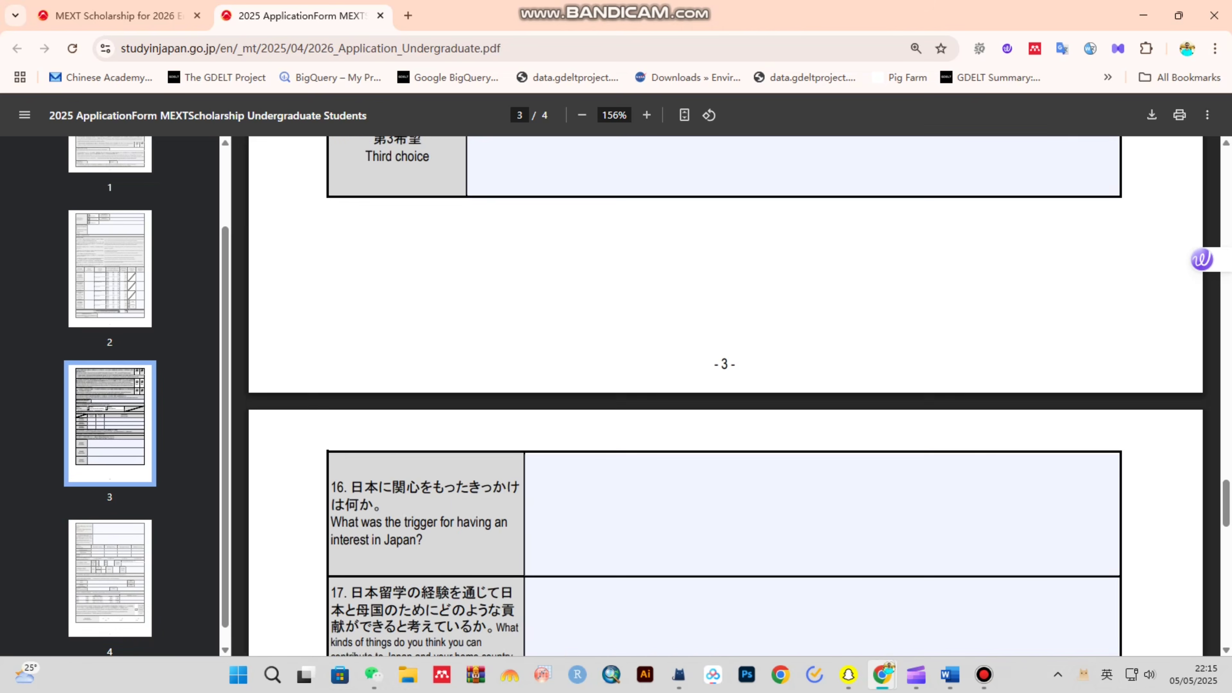
pyautogui.scroll(20, 725, 396)
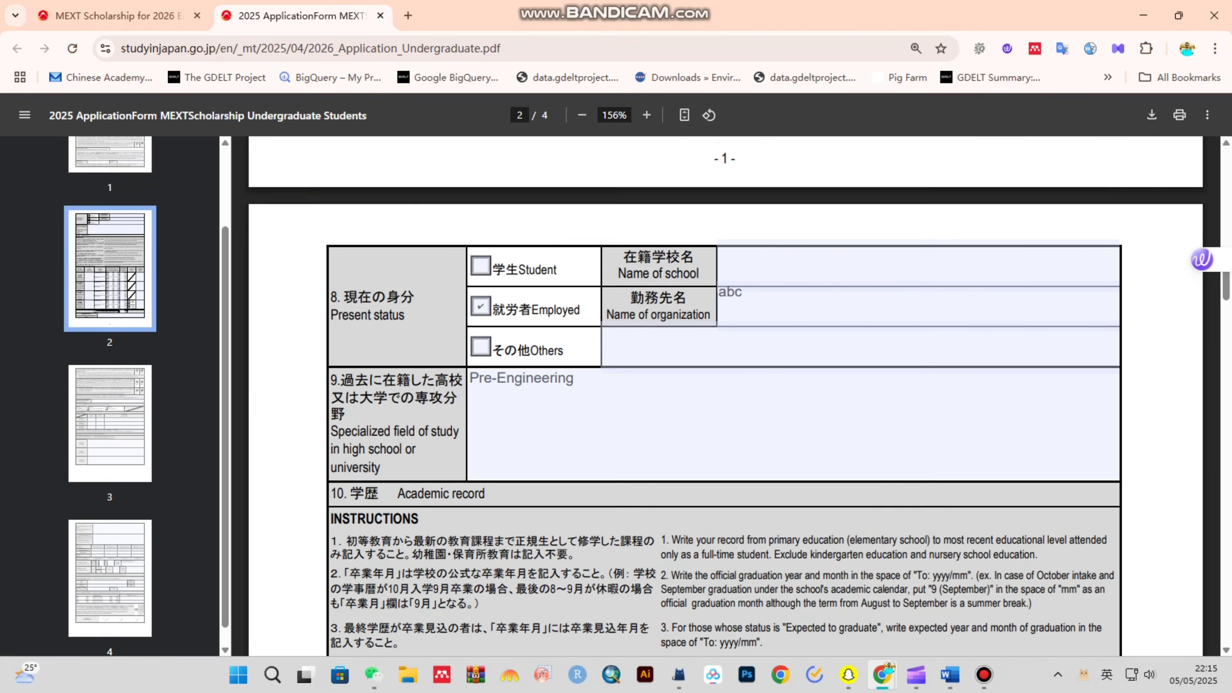
pyautogui.scroll(5, 726, 395)
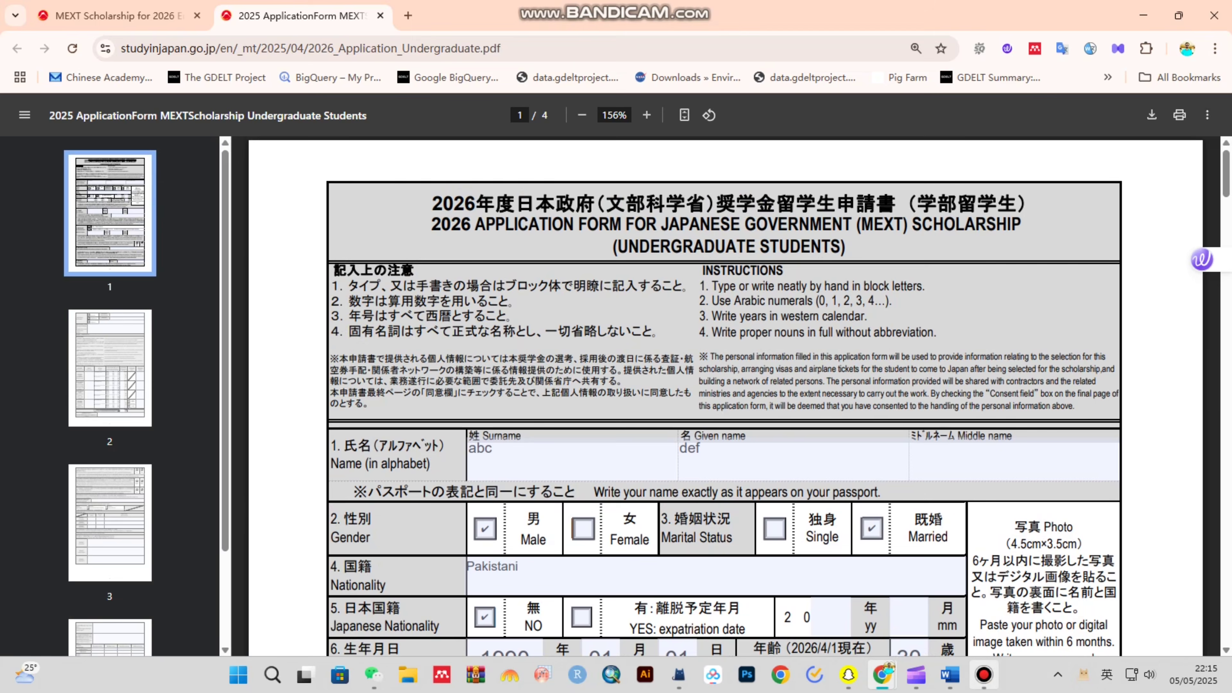
pyautogui.click(984, 675)
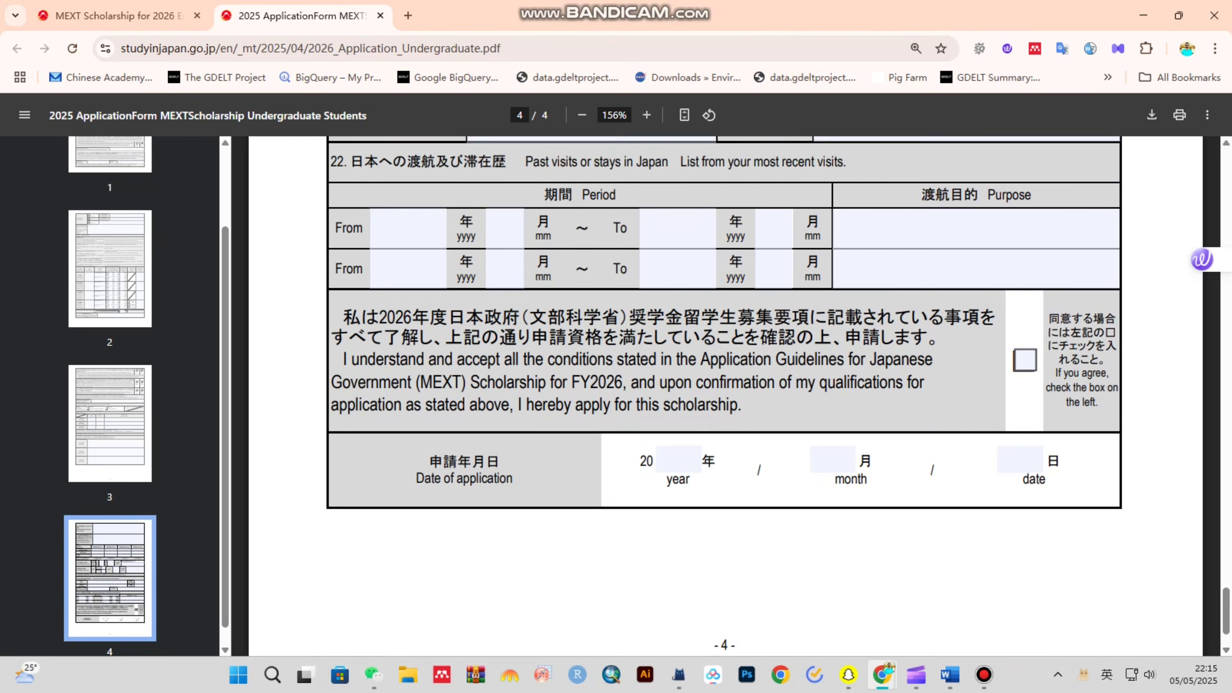